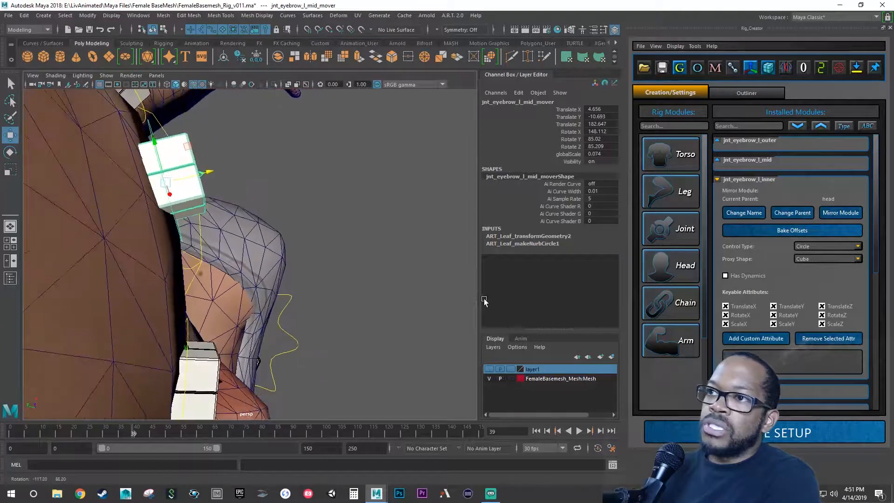
# - Rotate the left mid eyebrow mover to an X rotation of about 145 degrees so its cube follows the brow surface
pyautogui.press('e')
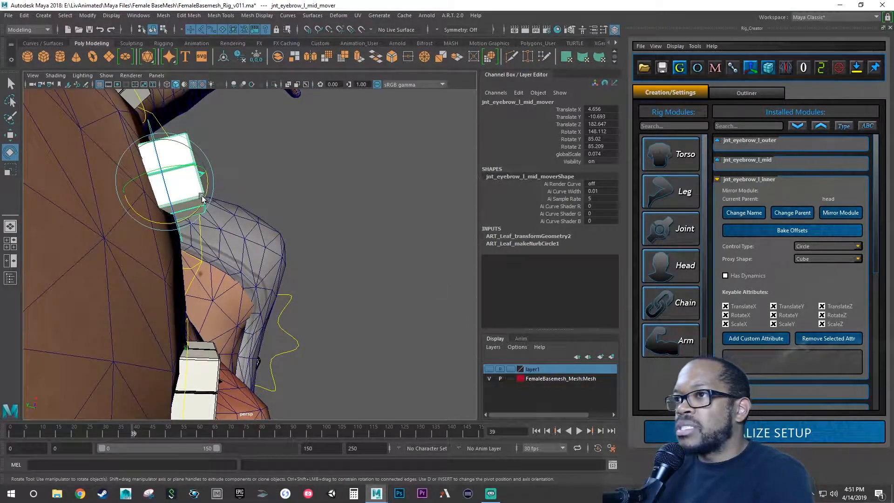
pyautogui.moveTo(208, 199); pyautogui.dragTo(112, 171)
pyautogui.keyDown('alt'); pyautogui.moveTo(207, 206); pyautogui.dragTo(78, 235, button='middle'); pyautogui.keyUp('alt')
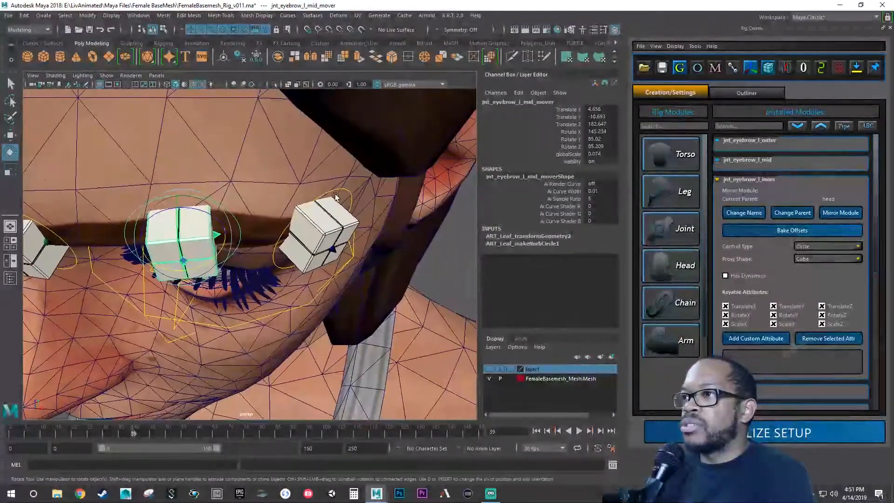
# - Move the left outer eyebrow mover slightly in toward the brow, to about X 6.38, Y -9.07, Z 182.15
pyautogui.click(339, 191)
pyautogui.keyDown('alt'); pyautogui.moveTo(339, 190); pyautogui.dragTo(389, 174); pyautogui.keyUp('alt')
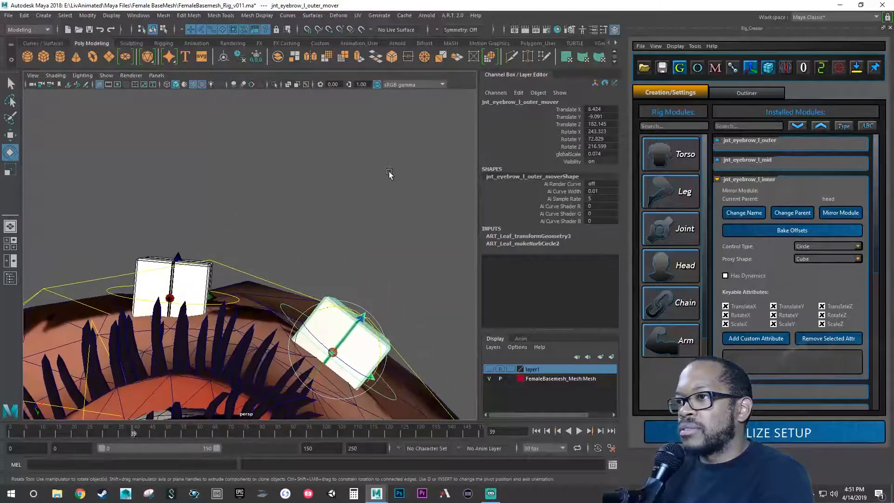
pyautogui.press('w')
pyautogui.moveTo(366, 308); pyautogui.dragTo(363, 318)
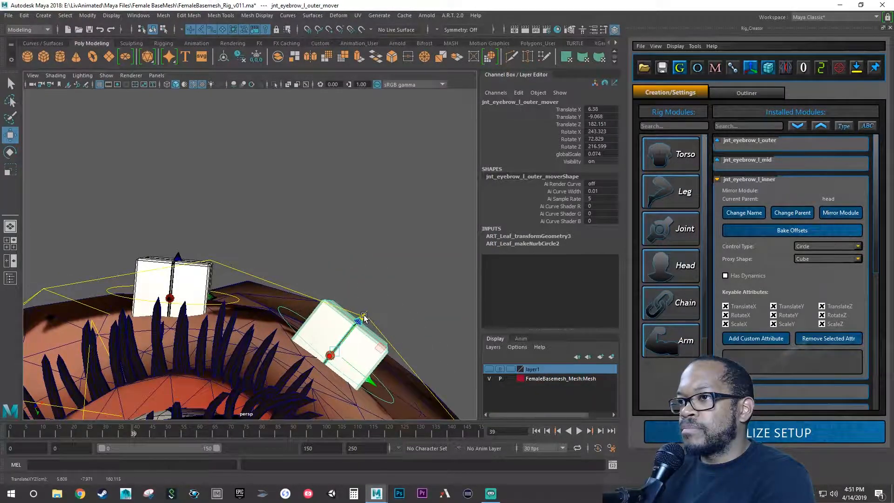
# - Fine-tune the left mid eyebrow mover to about X 4.64, Y -10.66, Z 182.65 with X rotation about 146.9, and save the scene
pyautogui.click(135, 298)
pyautogui.keyDown('alt'); pyautogui.moveTo(135, 298); pyautogui.dragTo(206, 294); pyautogui.keyUp('alt')
pyautogui.press('e')
pyautogui.press('w')
pyautogui.press('e')
pyautogui.keyDown('alt'); pyautogui.moveTo(206, 293); pyautogui.dragTo(242, 295, button='right'); pyautogui.keyUp('alt')
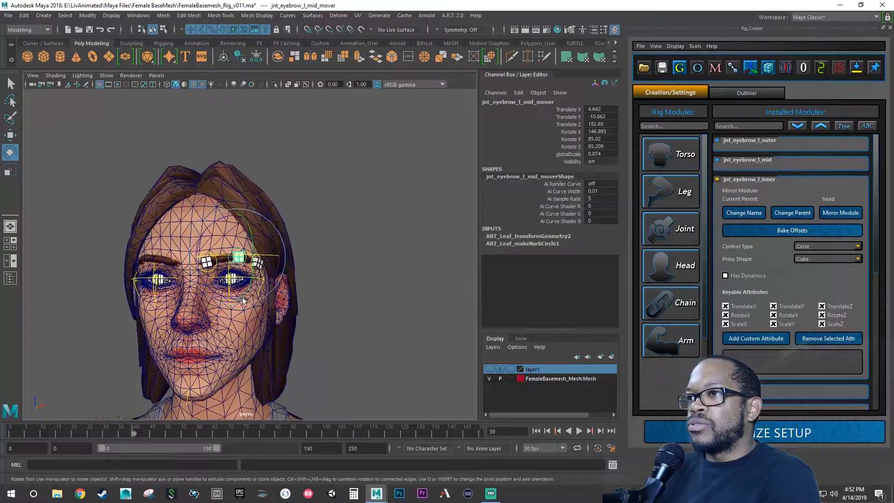
pyautogui.keyDown('alt'); pyautogui.moveTo(243, 294); pyautogui.dragTo(260, 289, button='middle'); pyautogui.keyUp('alt')
pyautogui.hotkey('ctrl', 's')
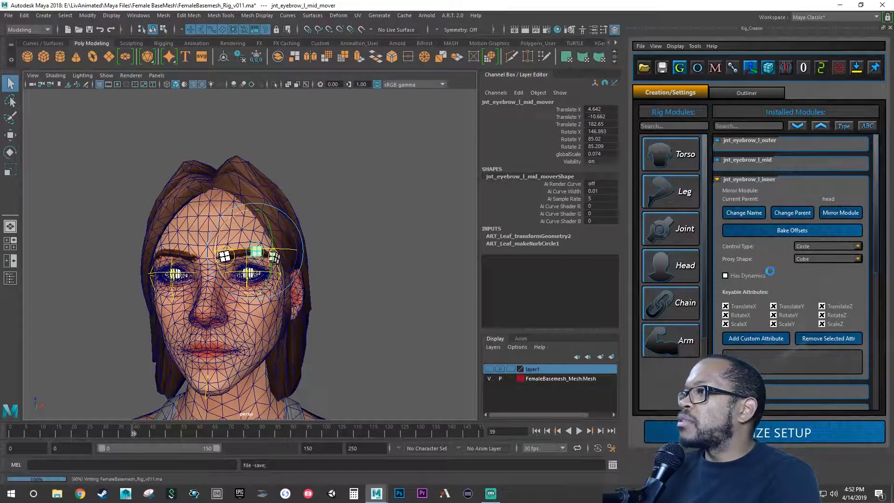
pyautogui.press('e')
# - Add a Joint rig module with the suffix eyebrow_r_inner, parented to the head bone
pyautogui.click(667, 231)
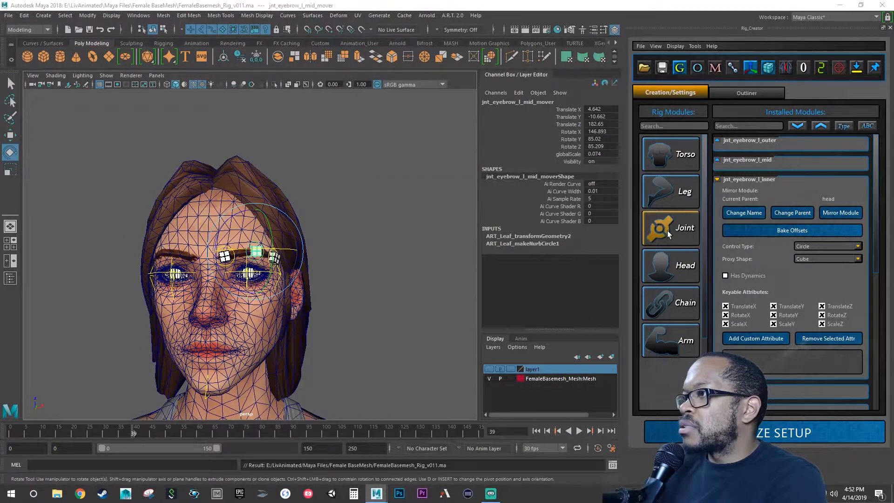
pyautogui.click(386, 218)
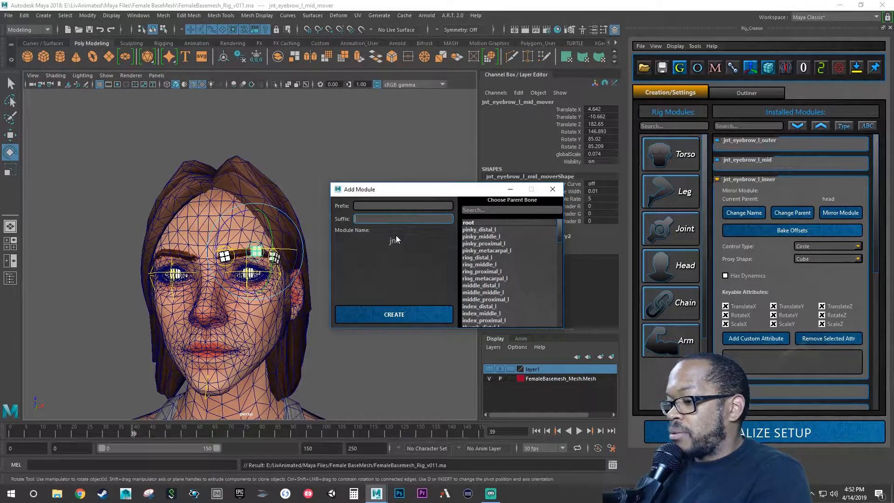
pyautogui.write('eyebrow_')
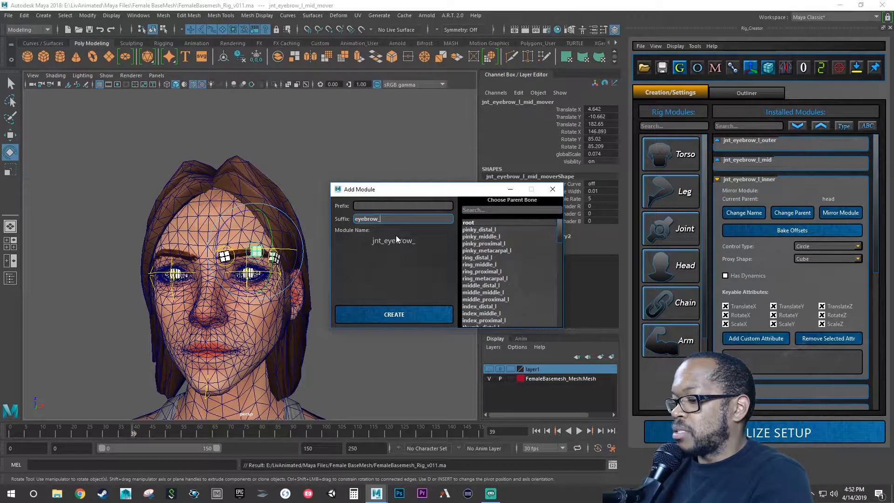
pyautogui.write('r_inner')
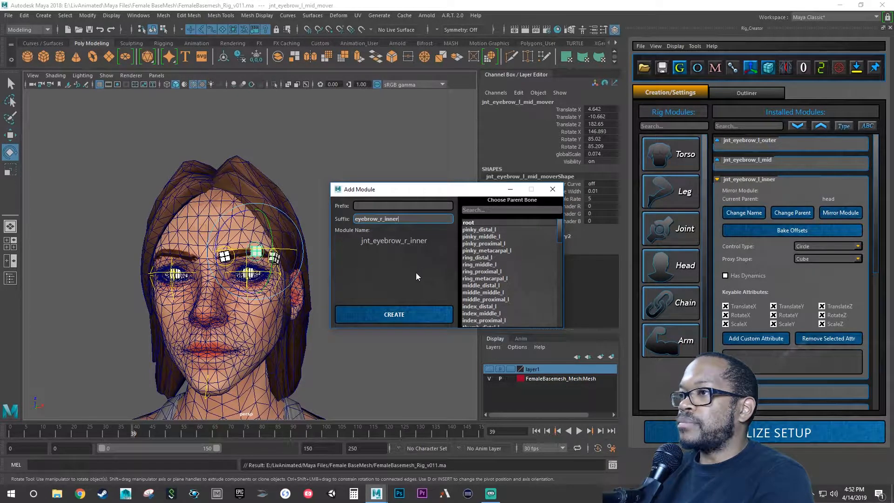
pyautogui.scroll(-10, 508, 266)
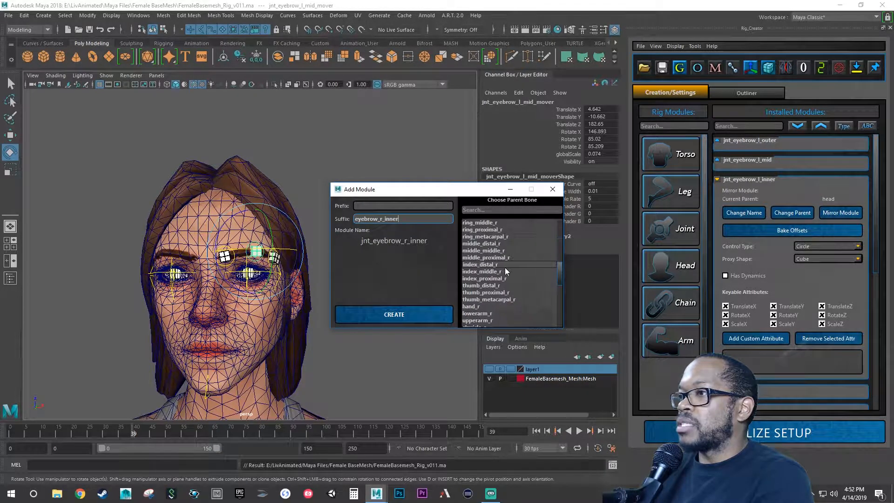
pyautogui.scroll(-3, 504, 268)
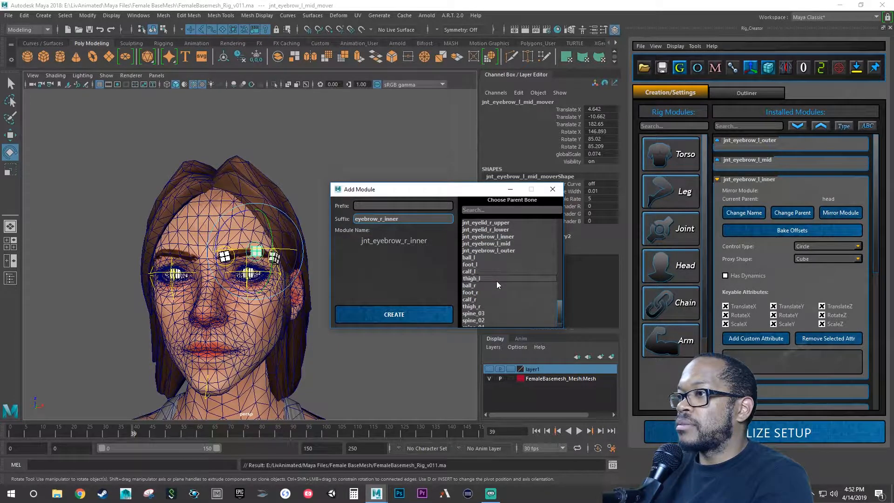
pyautogui.scroll(4, 491, 286)
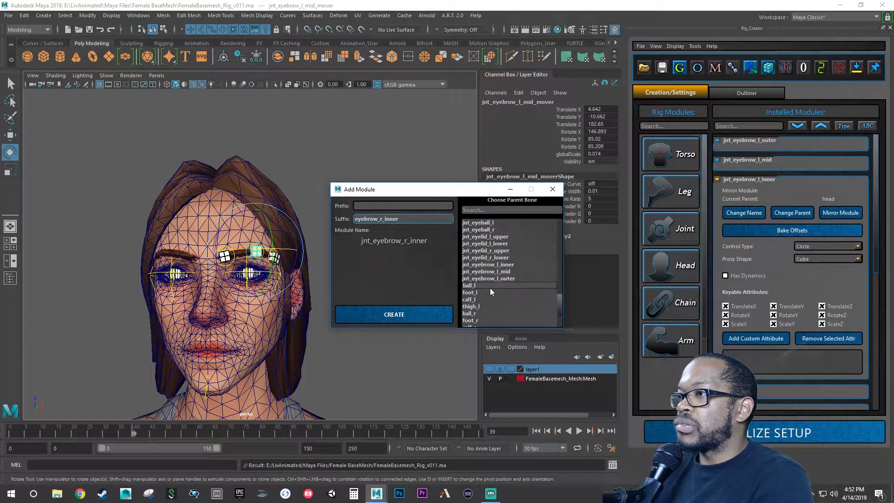
pyautogui.scroll(1, 489, 286)
pyautogui.click(470, 236)
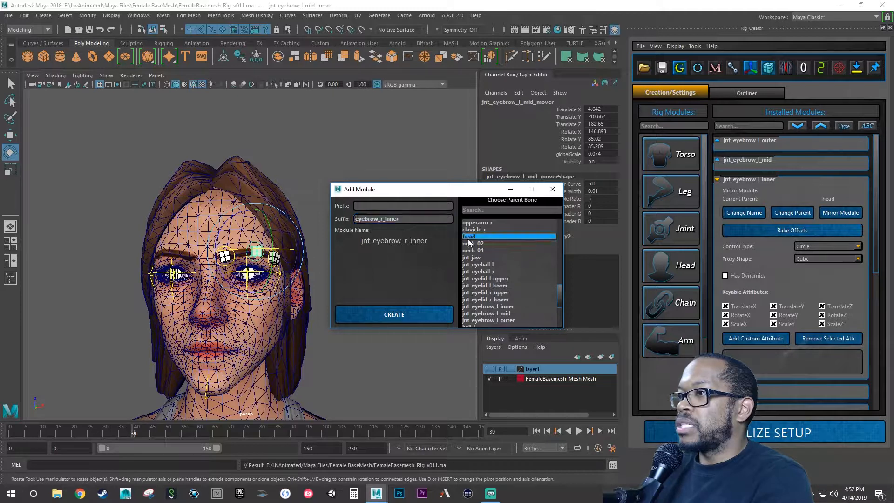
pyautogui.click(395, 315)
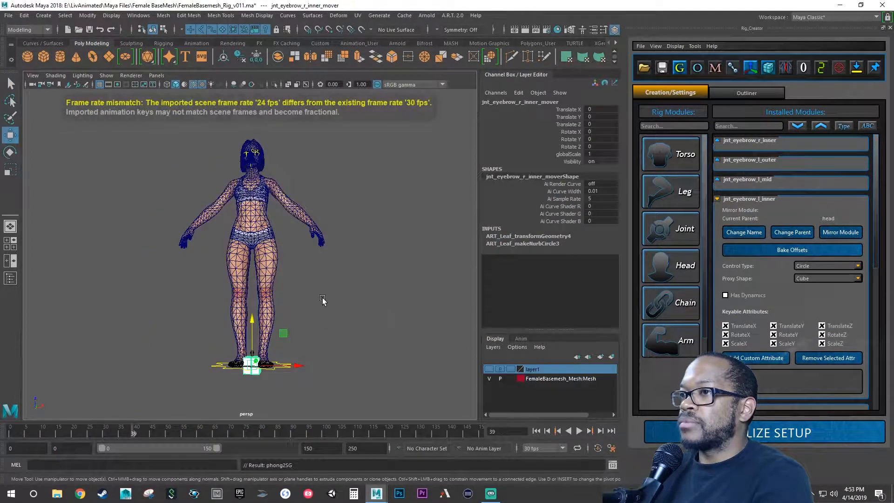
# - Move the new right inner eyebrow mover up beside the head, to about X -37.3, Z 177.3
pyautogui.moveTo(286, 334); pyautogui.dragTo(246, 140)
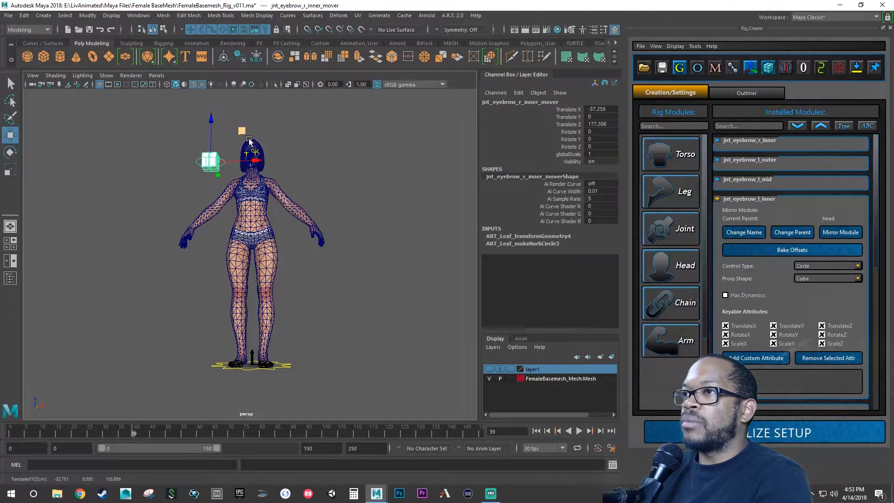
pyautogui.scroll(5, 293, 230)
pyautogui.scroll(6, 292, 230)
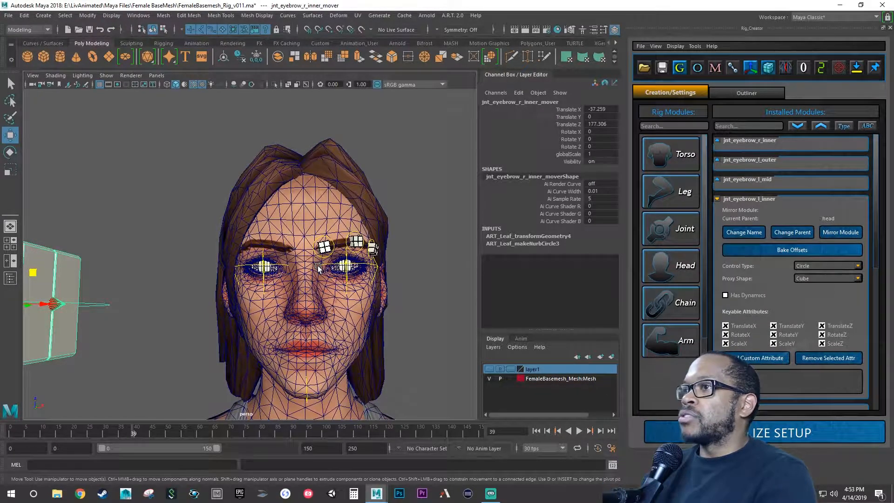
# - Capture a screen snip of the left inner eyebrow mover's transform values with Snipping Tool and move the snip window aside for reference
pyautogui.click(315, 248)
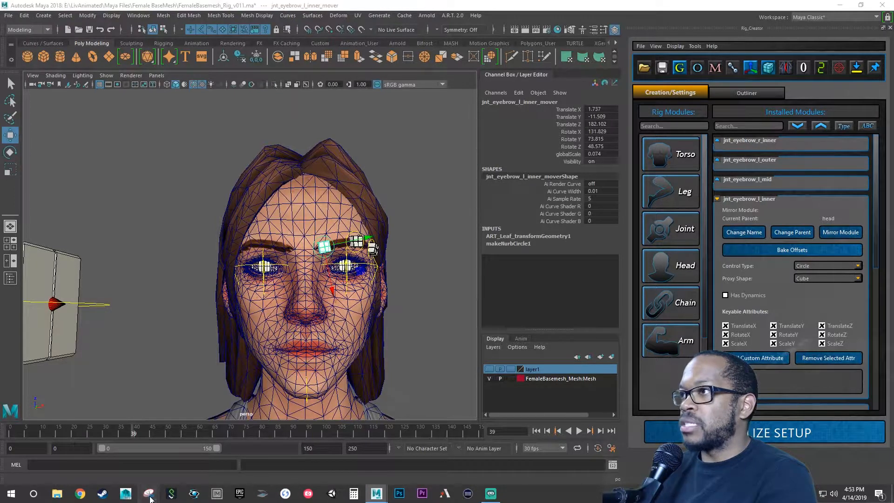
pyautogui.hotkey('ctrl', '2')
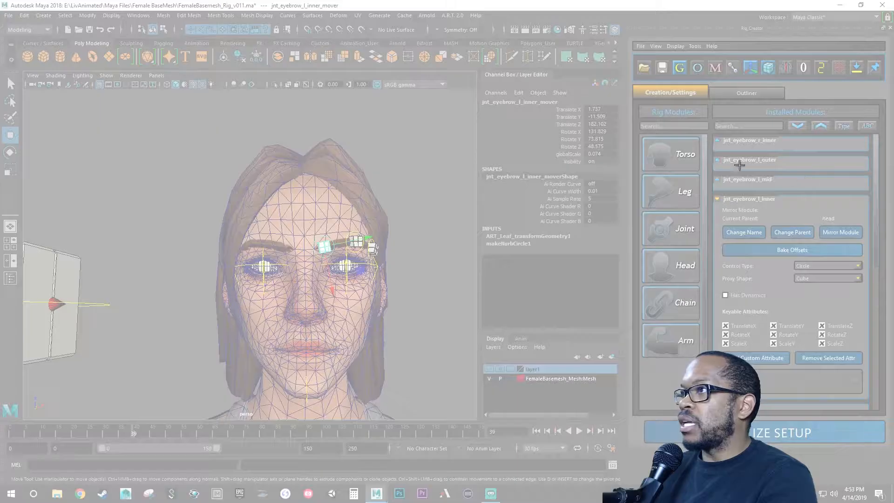
pyautogui.moveTo(544, 101); pyautogui.dragTo(619, 172)
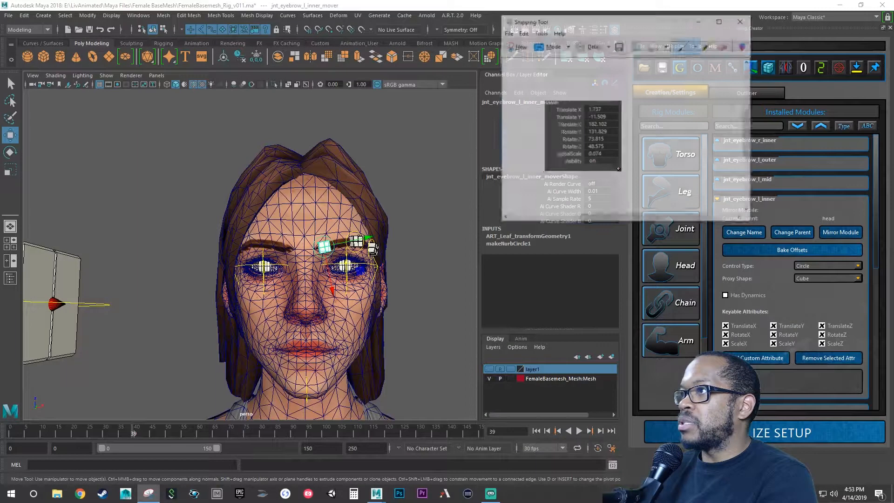
pyautogui.moveTo(606, 23); pyautogui.dragTo(893, 177)
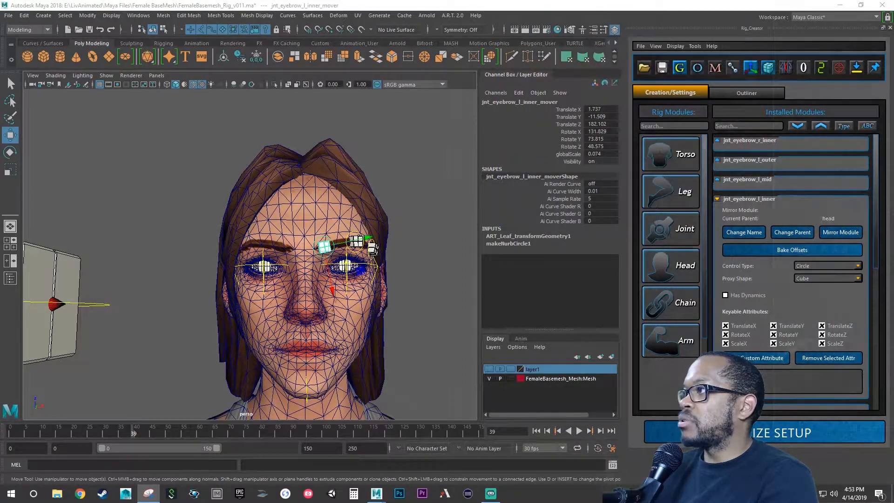
# - Go to frame 0 and set the right inner eyebrow mover's translation to X 1.737, Y -11.509, Z 182.102
pyautogui.click(97, 305)
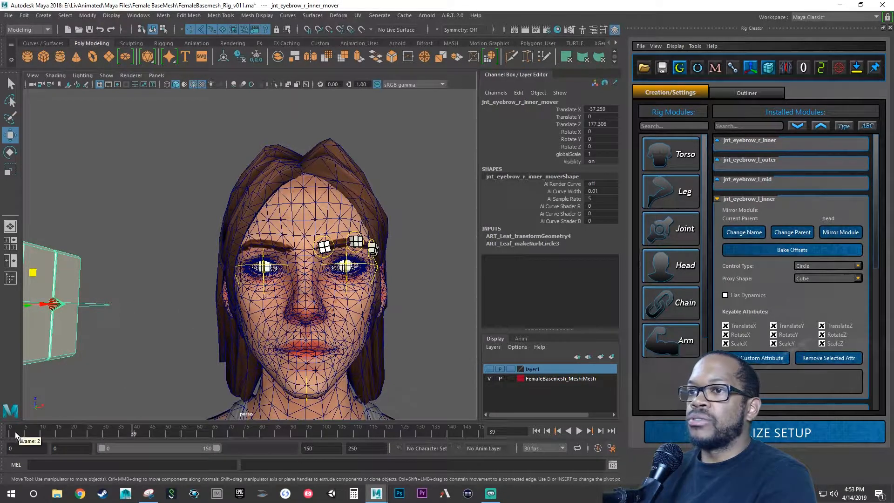
pyautogui.moveTo(14, 432); pyautogui.dragTo(0, 432)
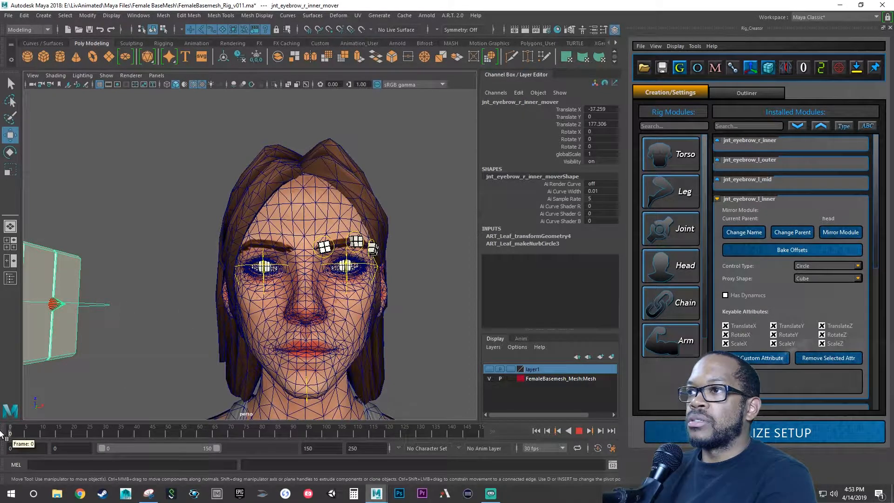
pyautogui.doubleClick(605, 110)
pyautogui.write('1.737')
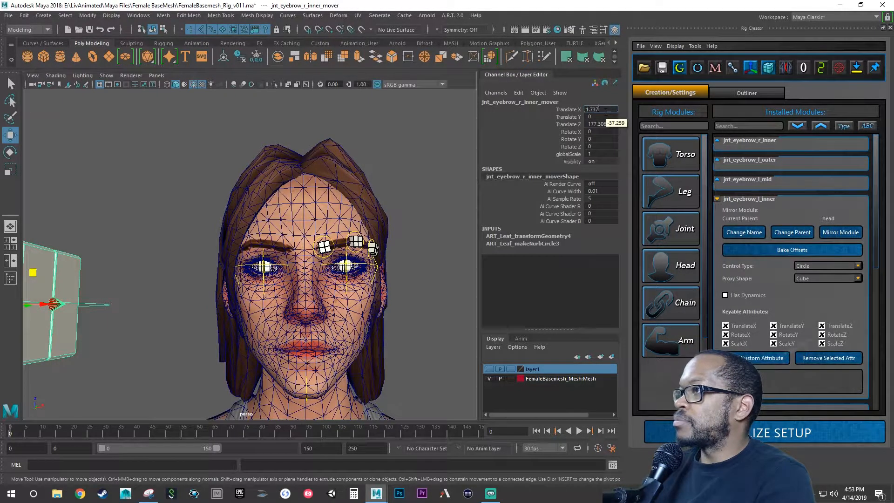
pyautogui.press('Tab')
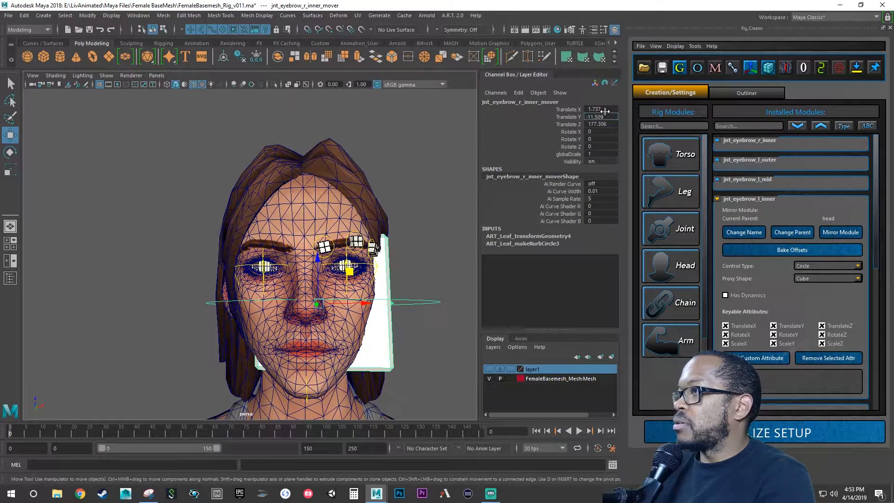
pyautogui.press('Tab')
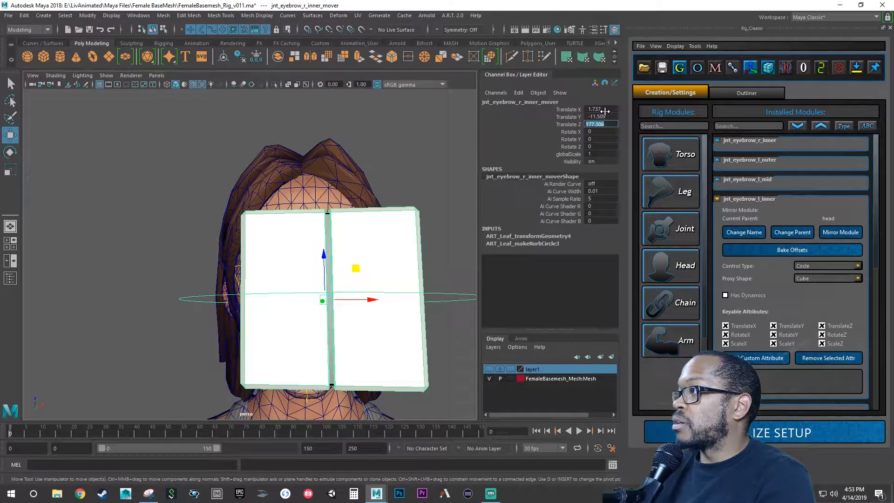
pyautogui.write('182.102')
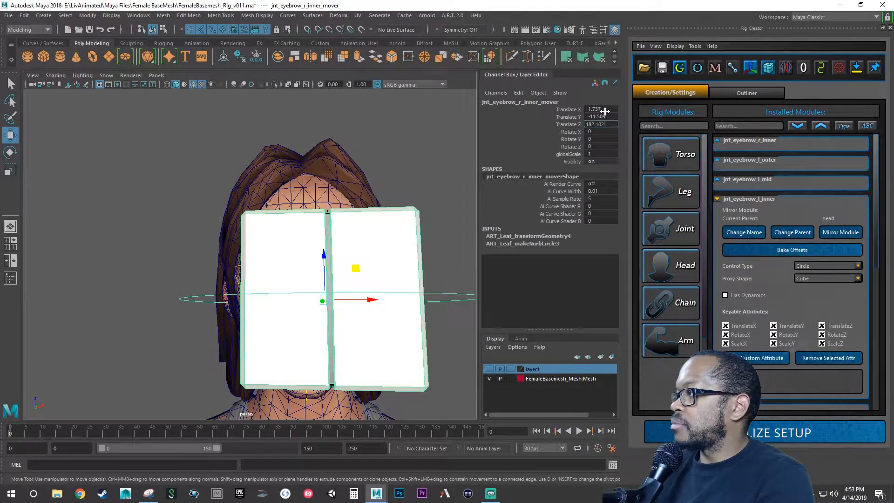
# - Set the right inner eyebrow mover's rotation to X 131.829, Y 73.815, Z 48.575 and its globalScale to 0.074
pyautogui.press('Tab')
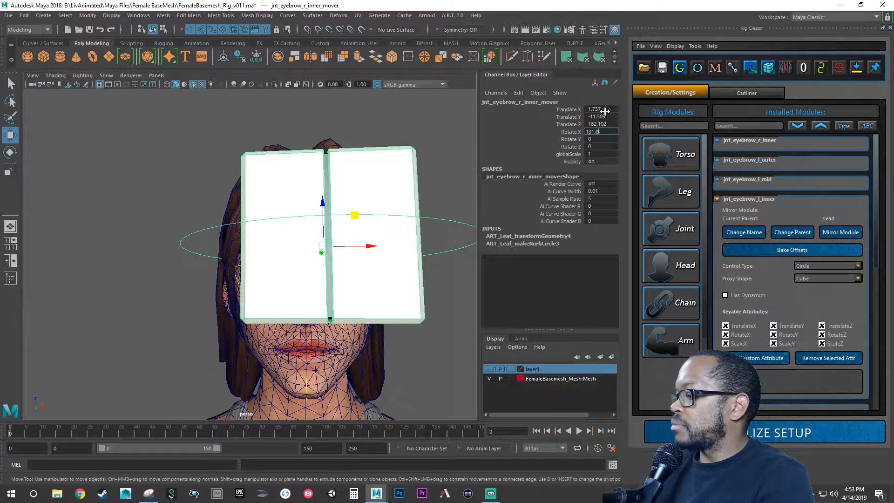
pyautogui.press('Tab')
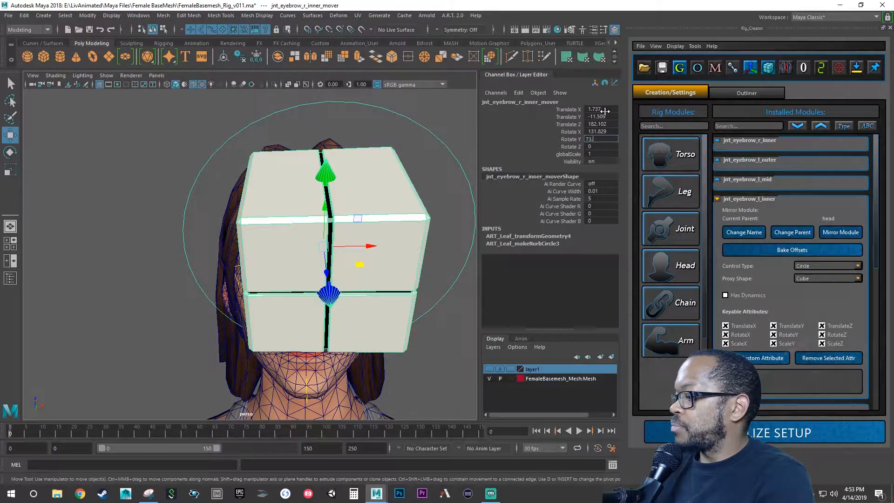
pyautogui.write('73.815')
pyautogui.press('Tab')
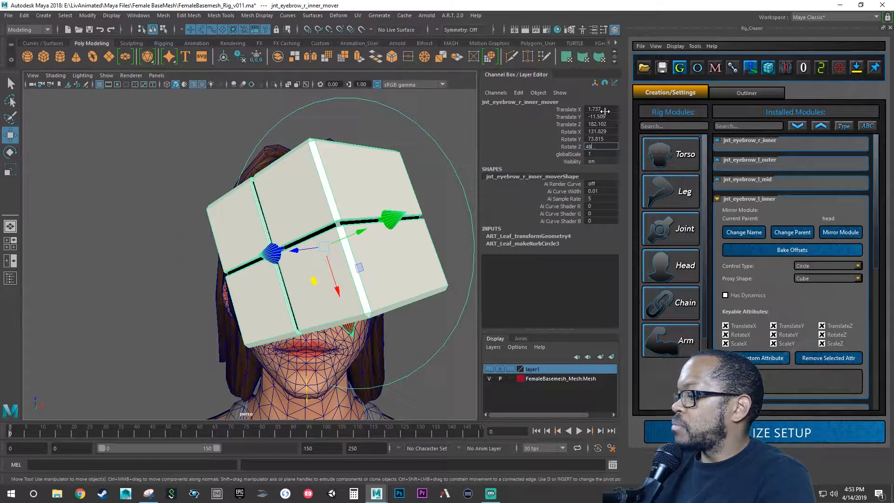
pyautogui.press('Tab')
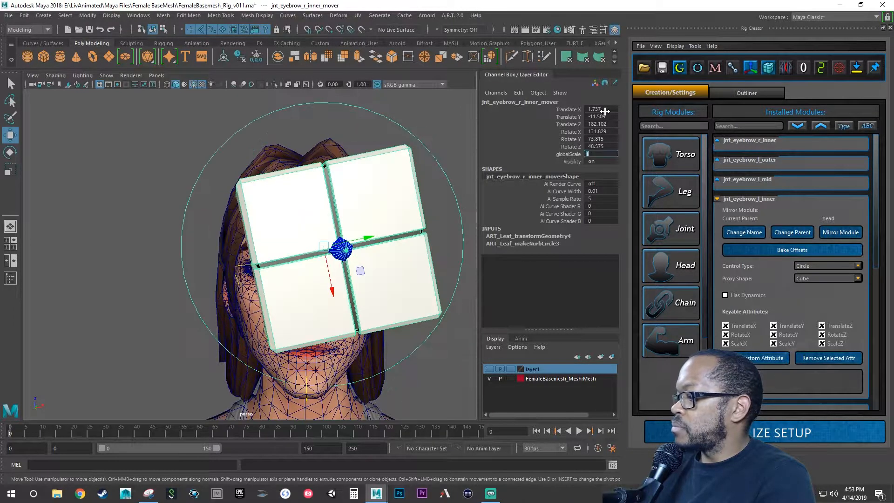
pyautogui.press('Return')
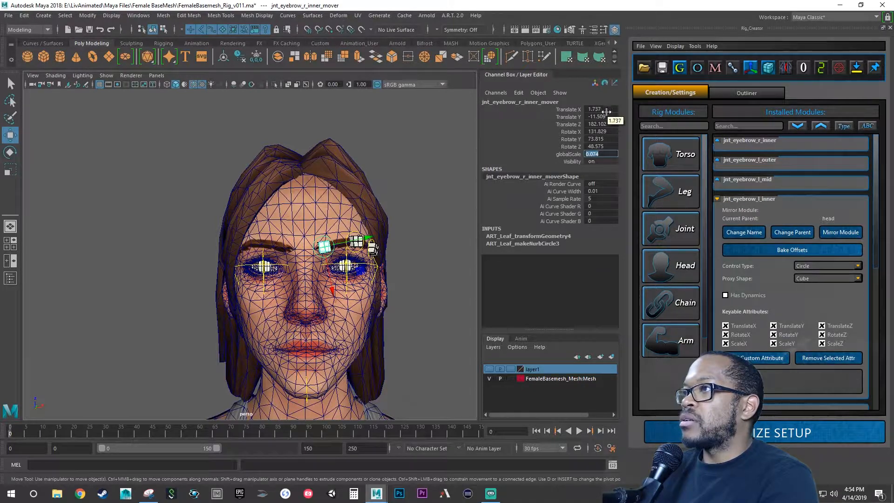
# - Try setting the right inner eyebrow mover's Translate Y to 11.509, and undo that change
pyautogui.doubleClick(605, 117)
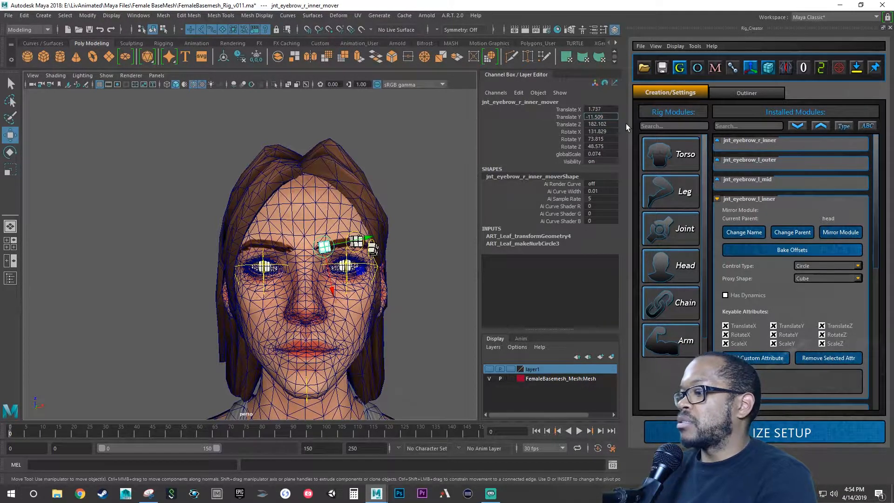
pyautogui.press('Return')
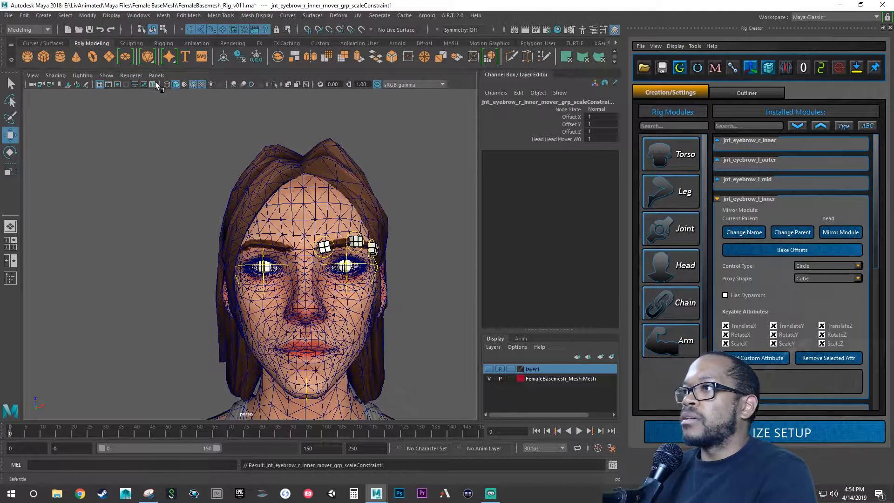
pyautogui.hotkey('ctrl', 'z')
pyautogui.hotkey('ctrl', 'z')
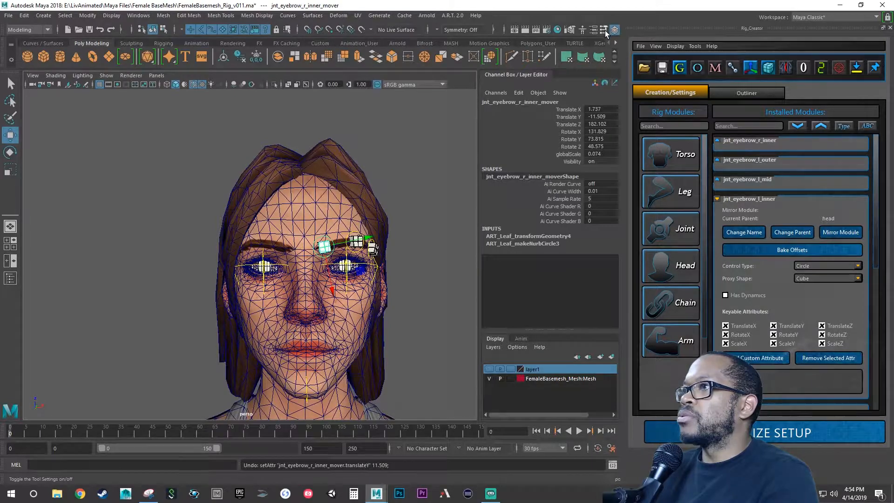
# - Try moving the right inner eyebrow mover across the face to the opposite eyebrow, and undo the move
pyautogui.moveTo(331, 252)
pyautogui.keyDown('alt'); pyautogui.mouseDown()
pyautogui.moveTo(268, 256)
pyautogui.moveTo(321, 254)
pyautogui.mouseUp(); pyautogui.keyUp('alt')
pyautogui.keyDown('alt'); pyautogui.moveTo(321, 255); pyautogui.dragTo(349, 254, button='right'); pyautogui.keyUp('alt')
pyautogui.keyDown('alt'); pyautogui.moveTo(322, 254); pyautogui.dragTo(303, 253, button='middle'); pyautogui.keyUp('alt')
pyautogui.keyDown('alt'); pyautogui.moveTo(303, 253); pyautogui.dragTo(326, 253, button='right'); pyautogui.keyUp('alt')
pyautogui.keyDown('alt'); pyautogui.moveTo(326, 253); pyautogui.dragTo(279, 242, button='middle'); pyautogui.keyUp('alt')
pyautogui.keyDown('alt'); pyautogui.moveTo(272, 230); pyautogui.dragTo(297, 244); pyautogui.keyUp('alt')
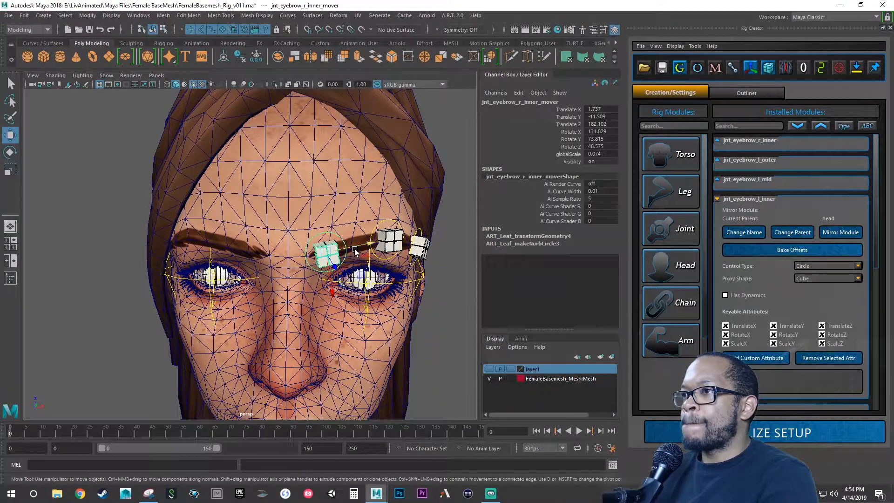
pyautogui.moveTo(359, 248); pyautogui.dragTo(282, 248)
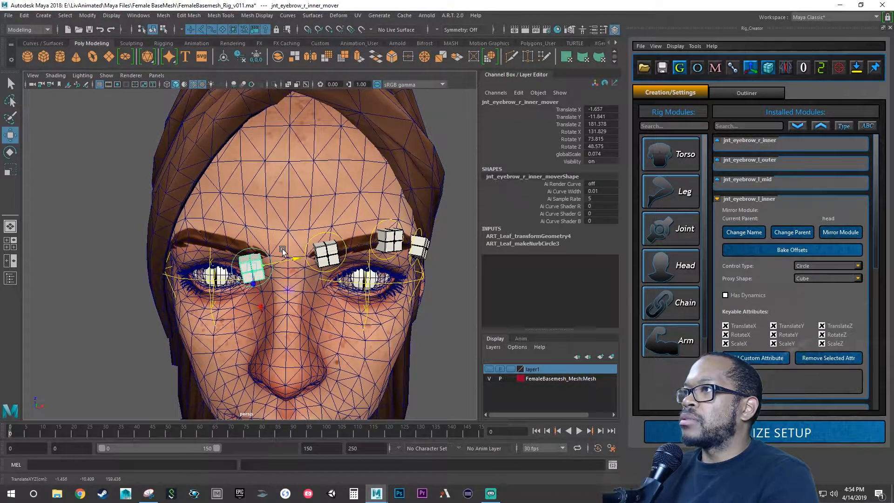
pyautogui.hotkey('ctrl', 'z')
# - Set the right inner eyebrow mover's Translate X to -1.737
pyautogui.doubleClick(585, 109)
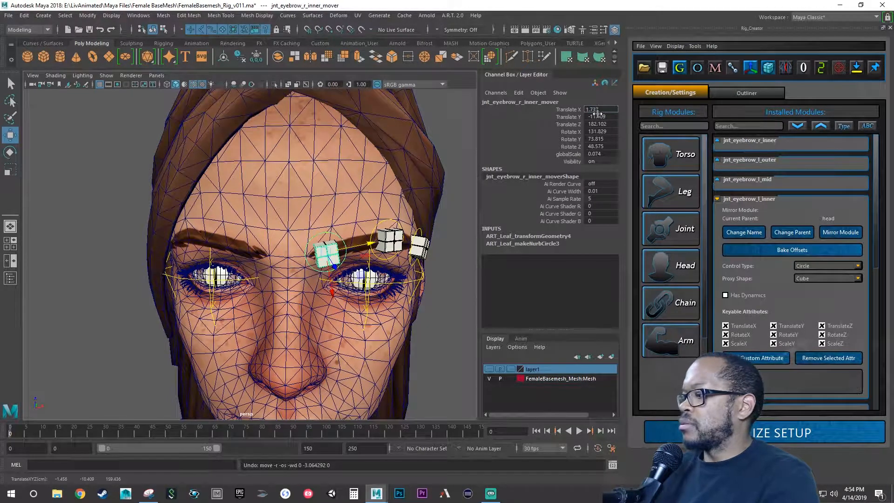
pyautogui.write('-')
pyautogui.press('Return')
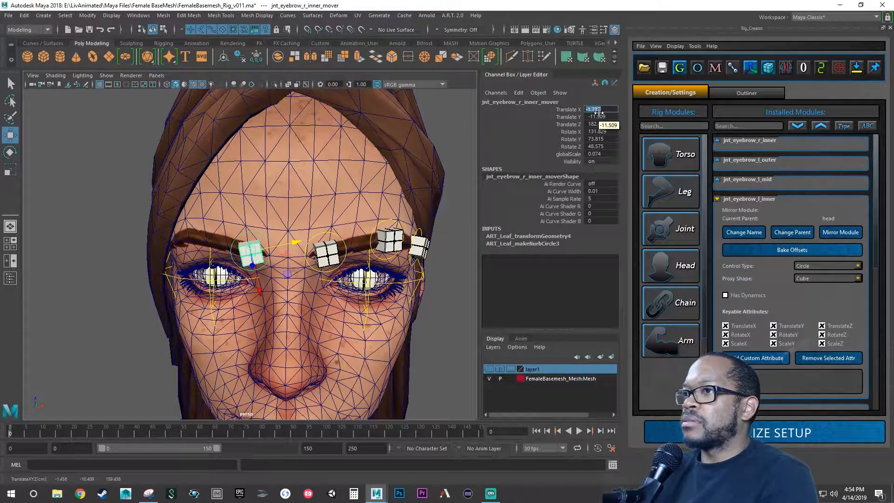
pyautogui.keyDown('alt'); pyautogui.moveTo(284, 240); pyautogui.dragTo(303, 231); pyautogui.keyUp('alt')
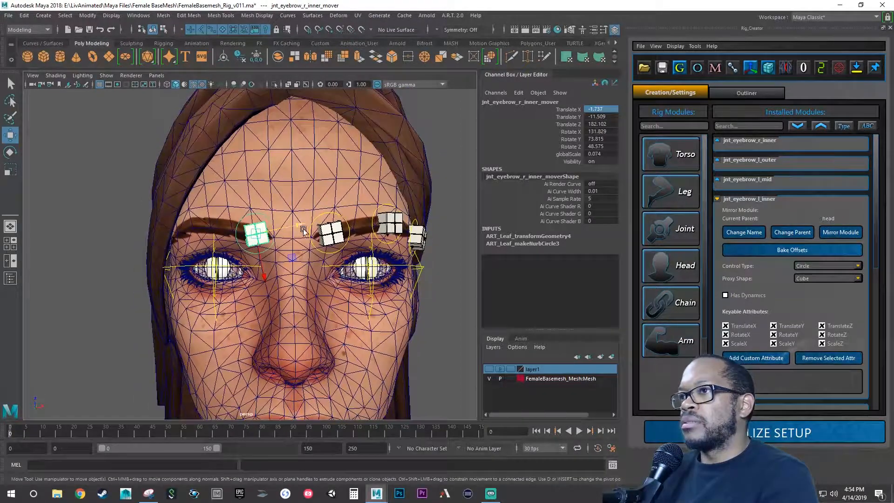
# - Select both inner eyebrow movers, try moving them together along their local X axis, and undo the move
pyautogui.click(340, 215)
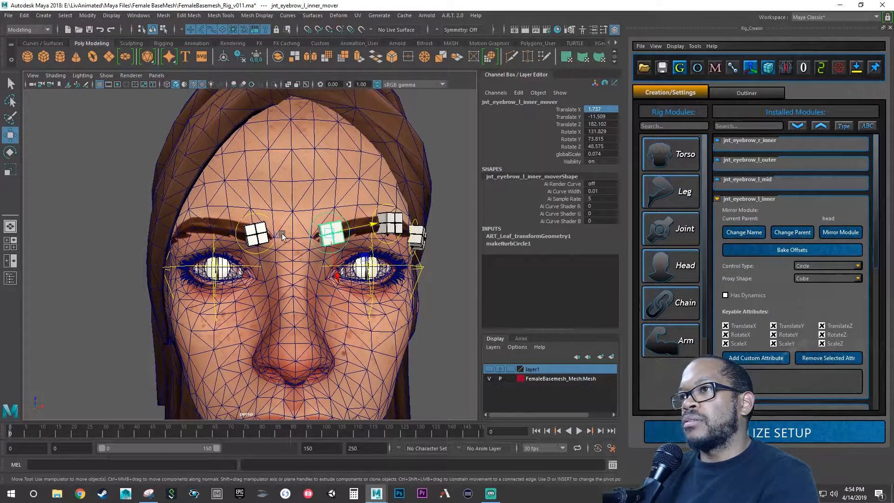
pyautogui.keyDown('shift'); pyautogui.click(250, 215); pyautogui.keyUp('shift')
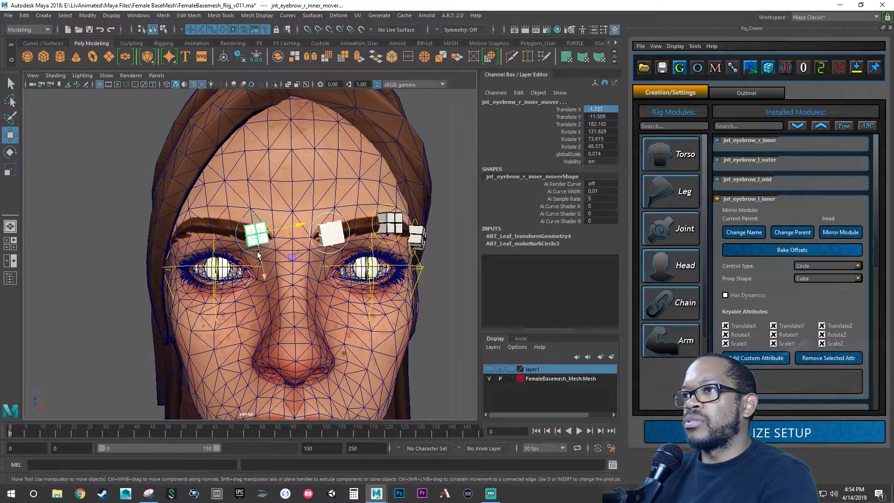
pyautogui.moveTo(262, 264); pyautogui.dragTo(260, 252)
pyautogui.hotkey('ctrl', 'z')
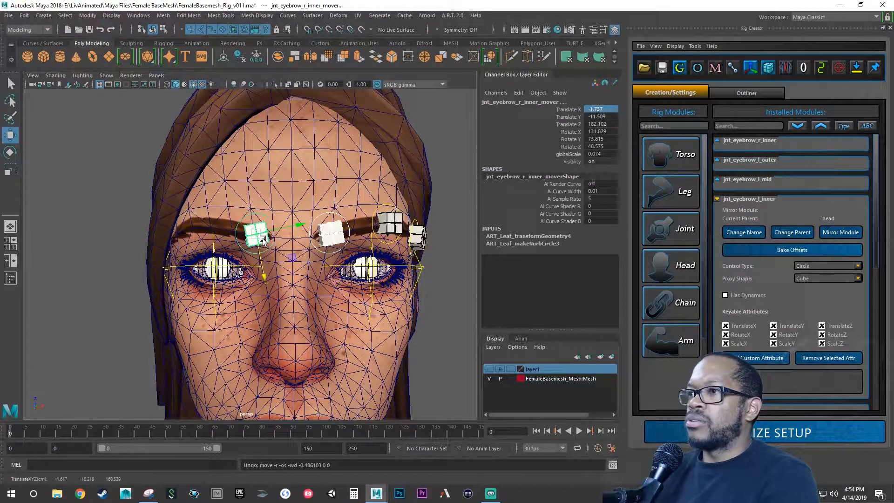
# - Try setting Rotate Z to -48.575 on both inner eyebrow movers, and undo that change
pyautogui.press('e')
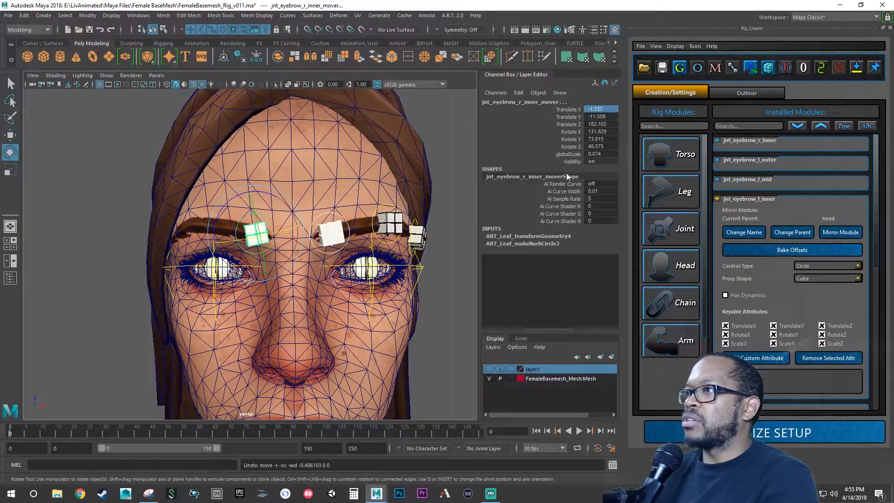
pyautogui.doubleClick(591, 146)
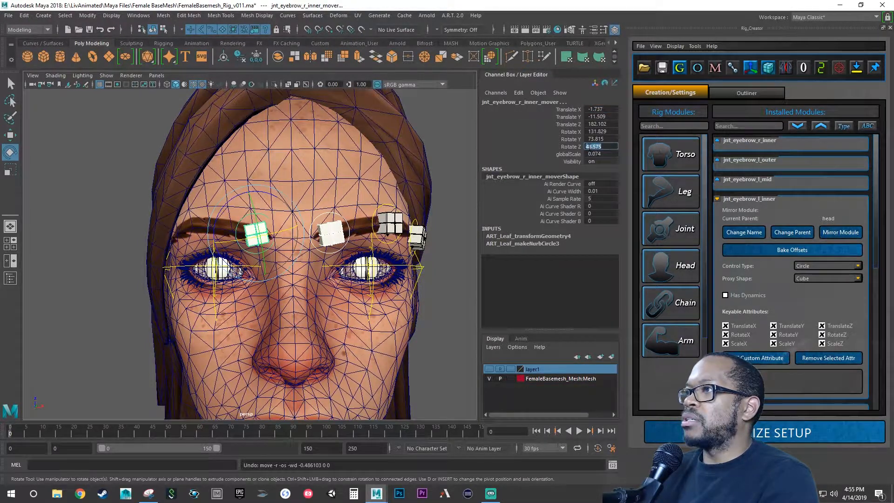
pyautogui.click(588, 146)
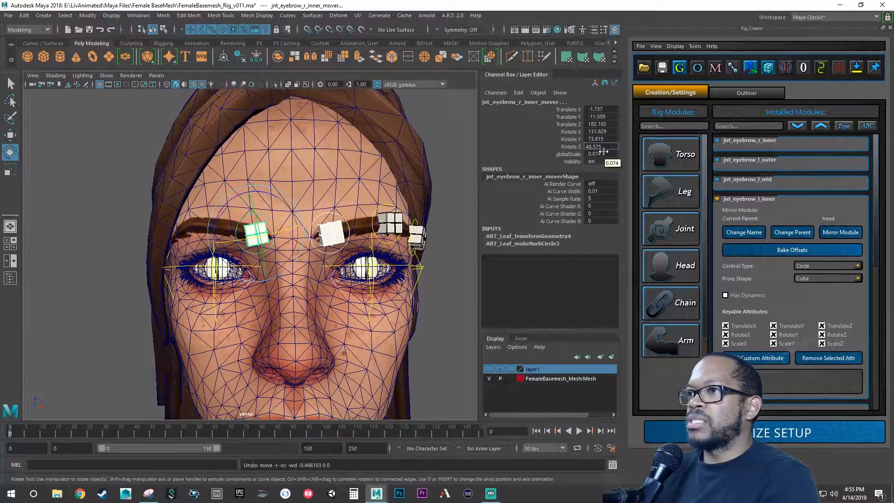
pyautogui.write('-')
pyautogui.press('Return')
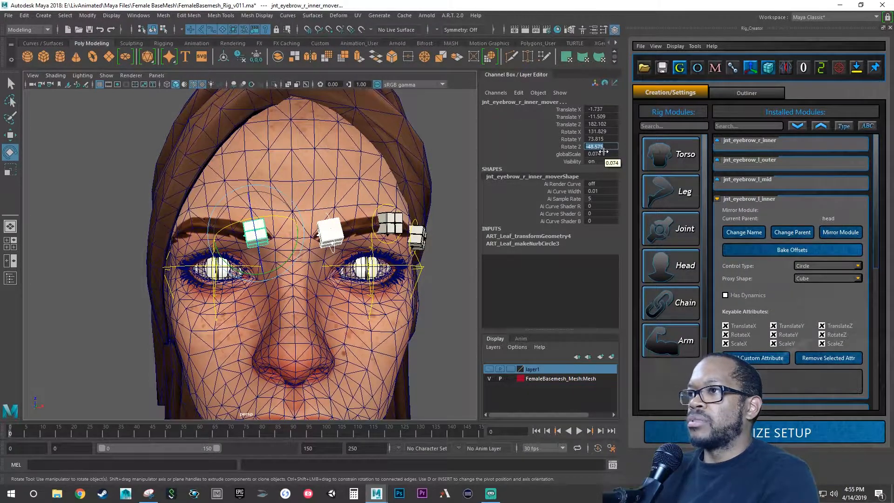
pyautogui.keyDown('alt'); pyautogui.moveTo(381, 275); pyautogui.dragTo(363, 273); pyautogui.keyUp('alt')
pyautogui.hotkey('ctrl', 'z')
pyautogui.keyDown('alt'); pyautogui.moveTo(148, 197); pyautogui.dragTo(158, 202); pyautogui.keyUp('alt')
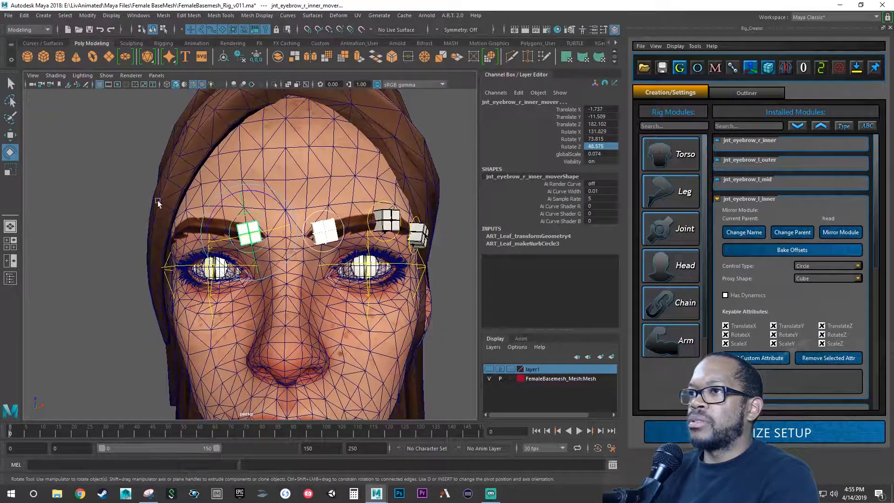
# - Select only the right inner eyebrow mover, try rotating it freehand, and undo the rotations
pyautogui.click(128, 189)
pyautogui.click(234, 218)
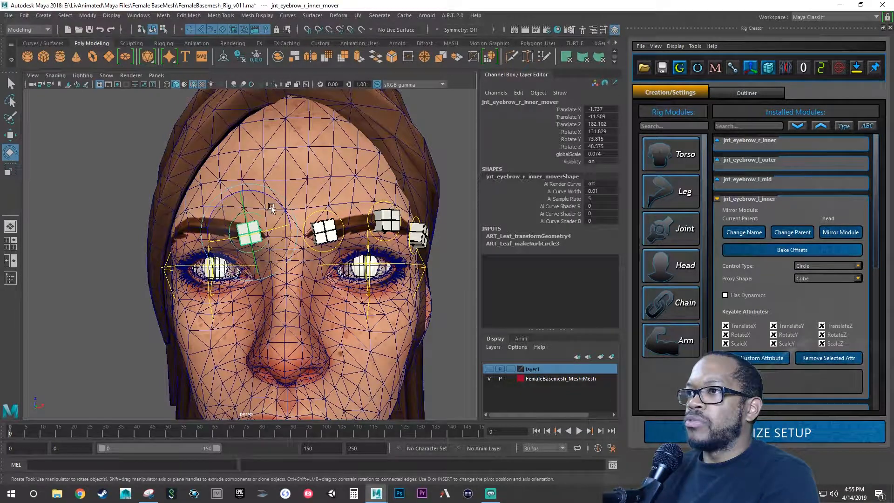
pyautogui.moveTo(271, 206)
pyautogui.mouseDown()
pyautogui.moveTo(278, 202)
pyautogui.moveTo(280, 220)
pyautogui.mouseUp()
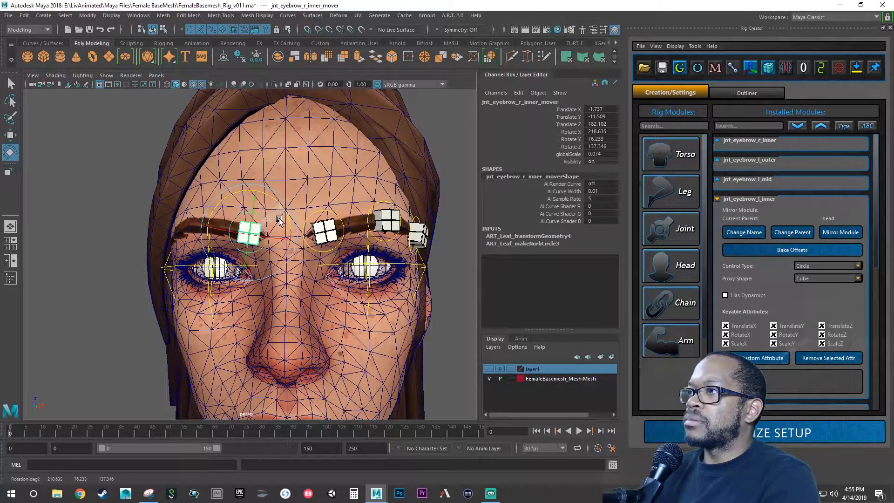
pyautogui.hotkey('ctrl', 'z')
pyautogui.hotkey('ctrl', 'z')
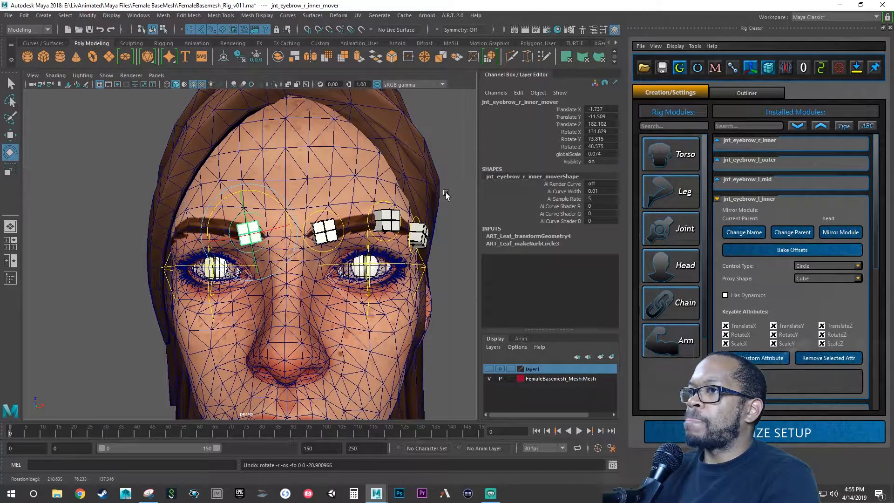
# - Set the right inner eyebrow mover's rotation to X -131.829, Y -73.815, Z -48.575
pyautogui.doubleClick(588, 131)
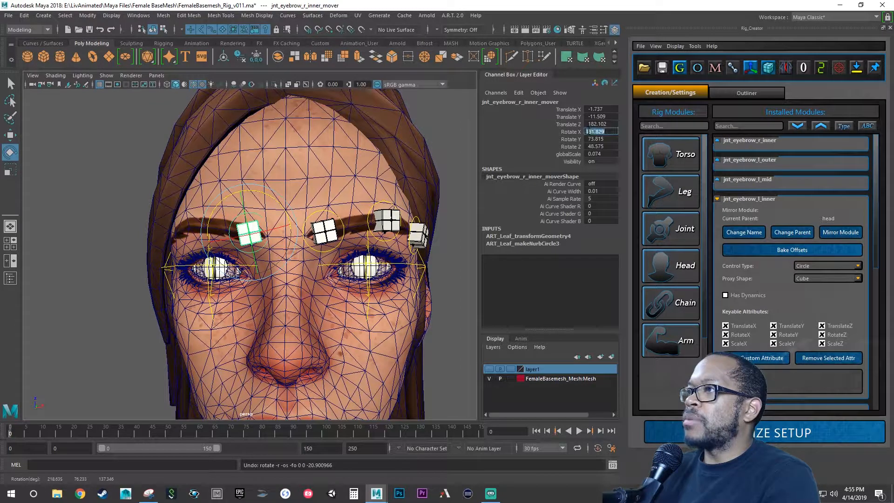
pyautogui.click(600, 132)
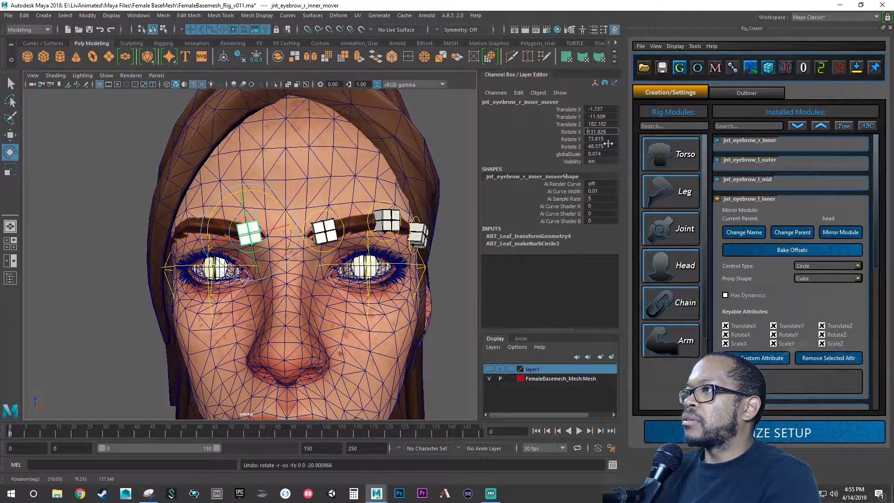
pyautogui.press('Tab')
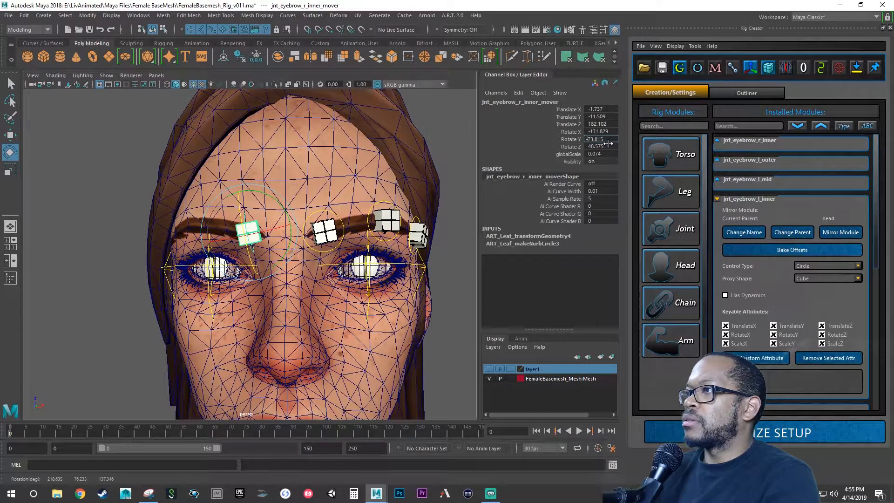
pyautogui.write('-')
pyautogui.press('Tab')
pyautogui.write('-')
pyautogui.press('Tab')
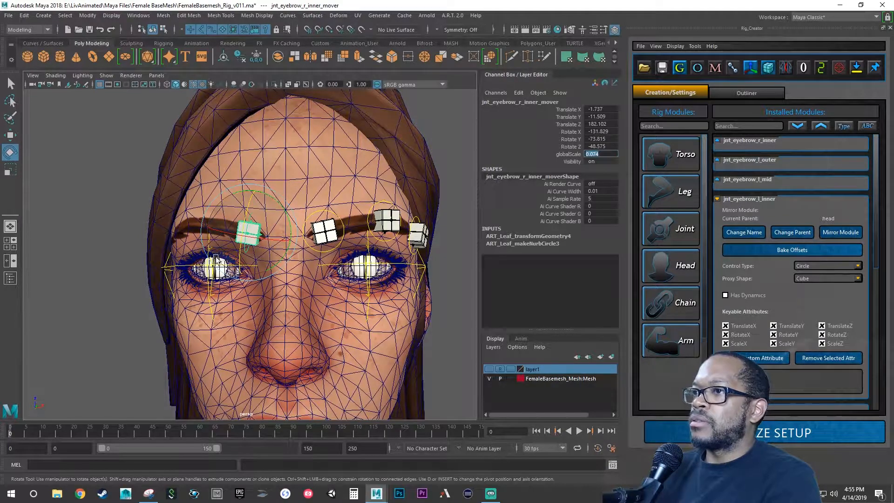
pyautogui.keyDown('alt'); pyautogui.moveTo(263, 237); pyautogui.dragTo(273, 237); pyautogui.keyUp('alt')
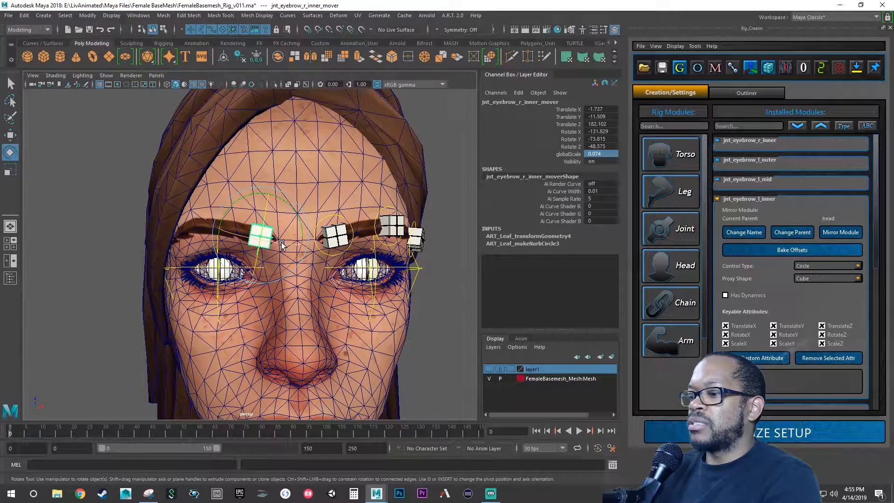
# - Compare the move axis directions of the left and right inner eyebrow movers
pyautogui.press('w')
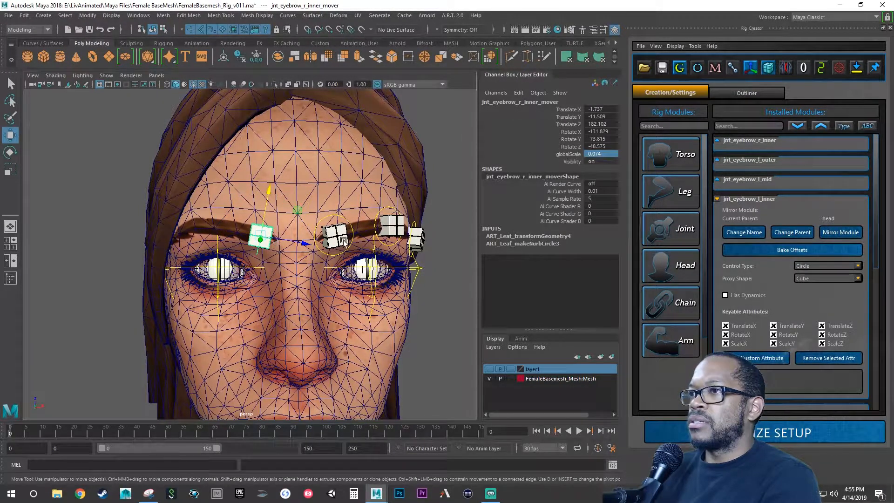
pyautogui.click(326, 255)
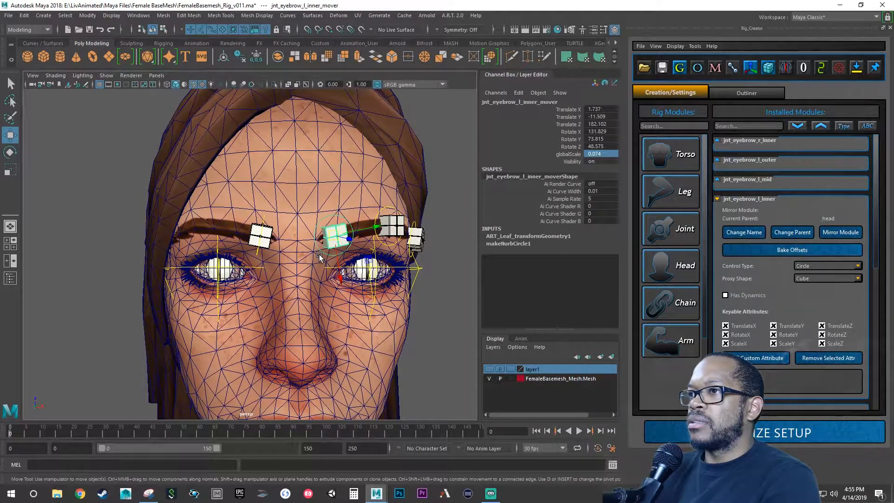
pyautogui.click(257, 237)
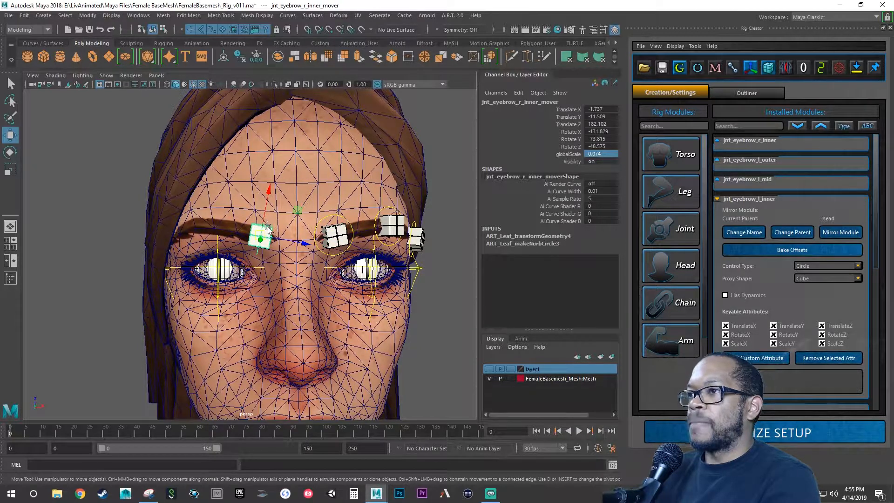
# - Rotate the right inner eyebrow mover freehand to about X -142.465, Y 73.975, Z 130.684
pyautogui.press('e')
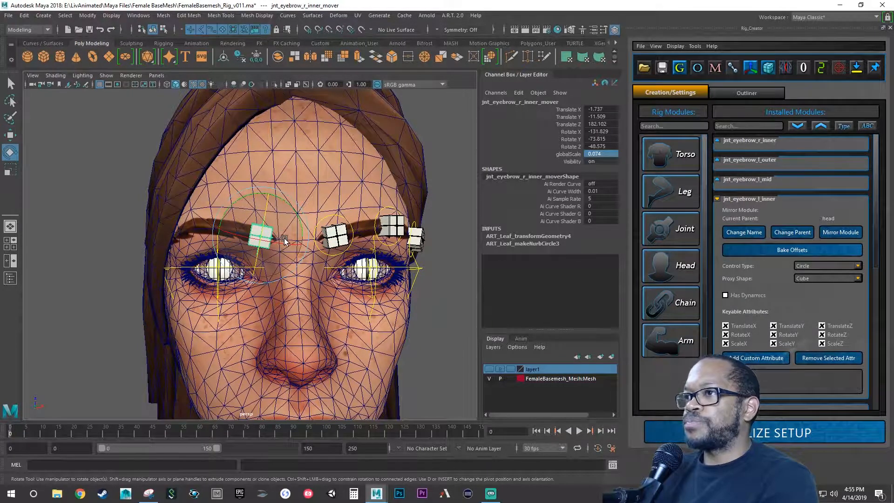
pyautogui.moveTo(285, 245); pyautogui.dragTo(224, 239)
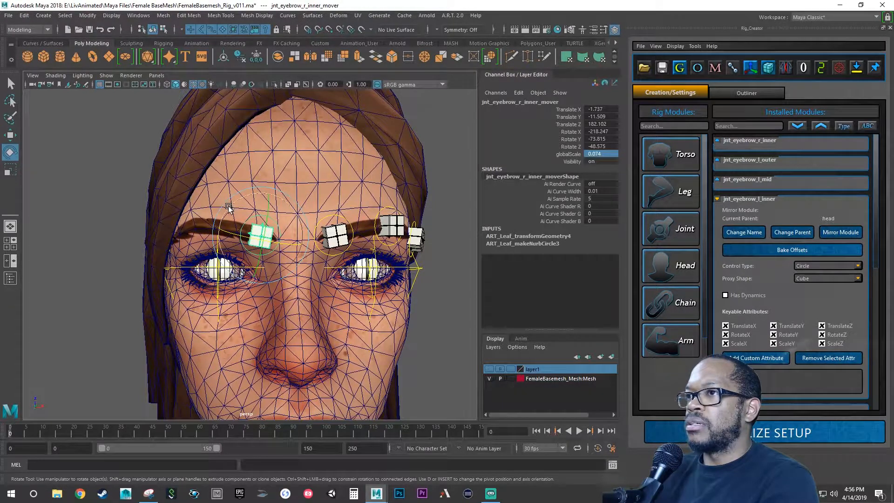
pyautogui.moveTo(229, 212); pyautogui.dragTo(300, 272)
pyautogui.scroll(5, 303, 228)
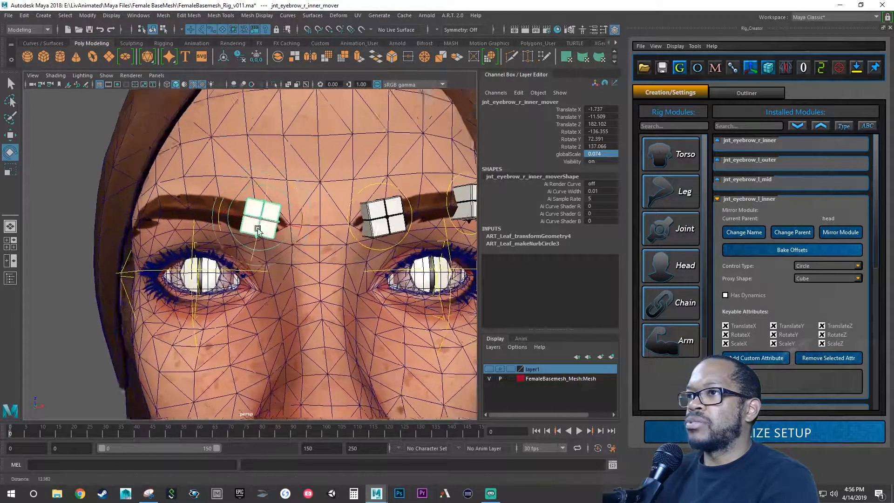
pyautogui.scroll(3, 304, 228)
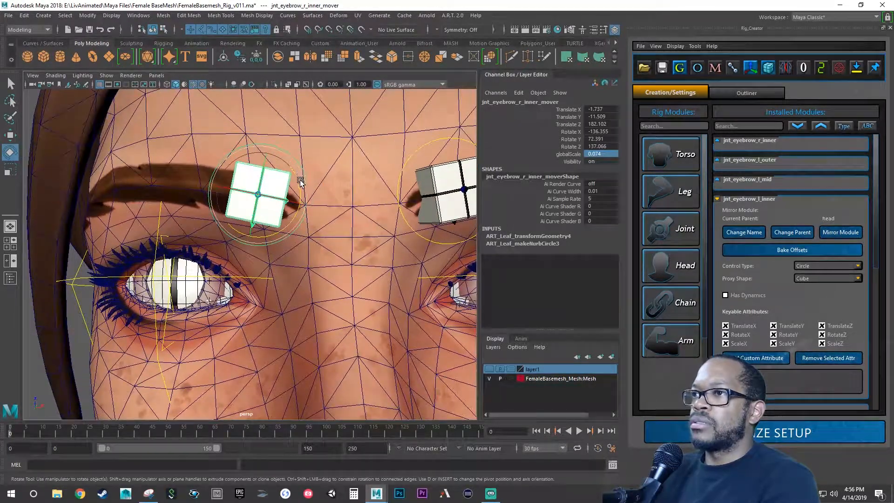
pyautogui.moveTo(301, 183); pyautogui.dragTo(305, 212)
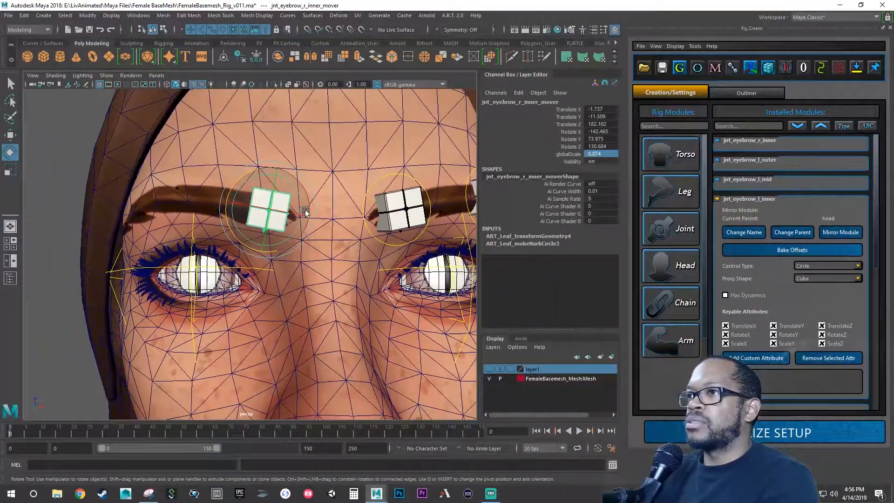
# - Test moving both inner eyebrow movers together to compare their axis directions, and undo the move
pyautogui.click(386, 177)
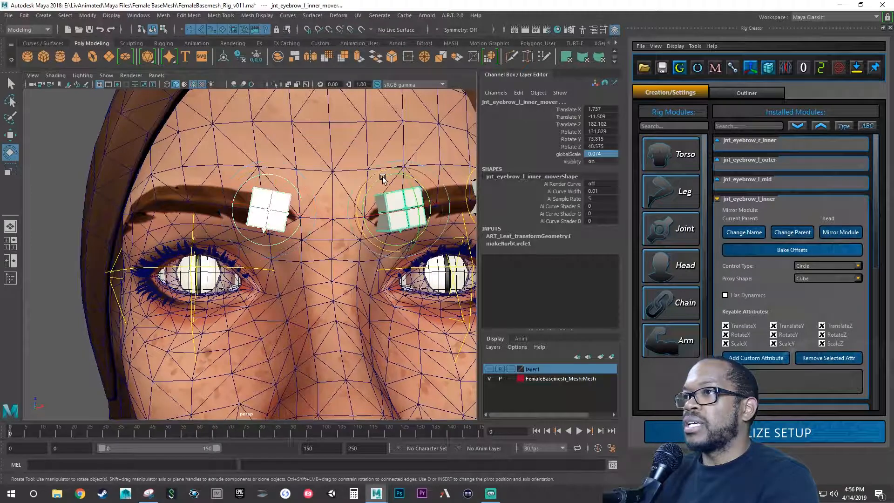
pyautogui.keyDown('alt'); pyautogui.moveTo(383, 203); pyautogui.dragTo(358, 254); pyautogui.keyUp('alt')
pyautogui.press('w')
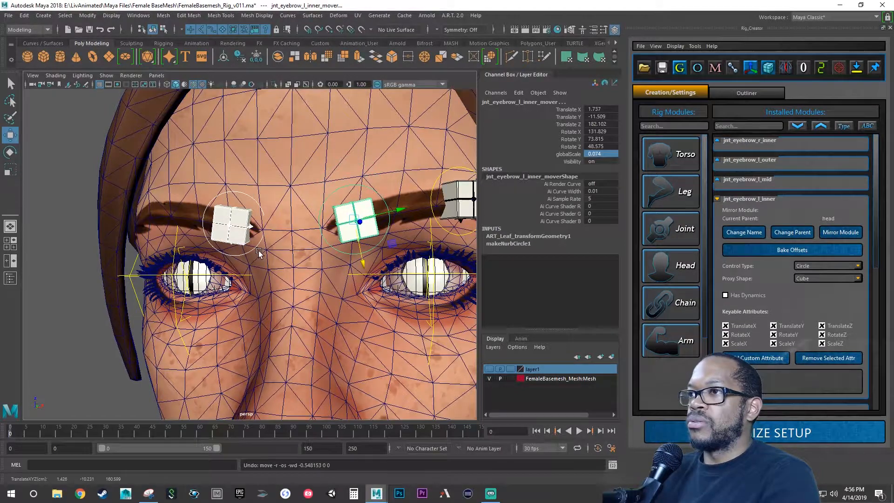
pyautogui.keyDown('alt'); pyautogui.moveTo(256, 250); pyautogui.dragTo(274, 251); pyautogui.keyUp('alt')
# - Select the right inner eyebrow mover alone and rotate it freehand to a Rotate X of about -136.545
pyautogui.click(273, 250)
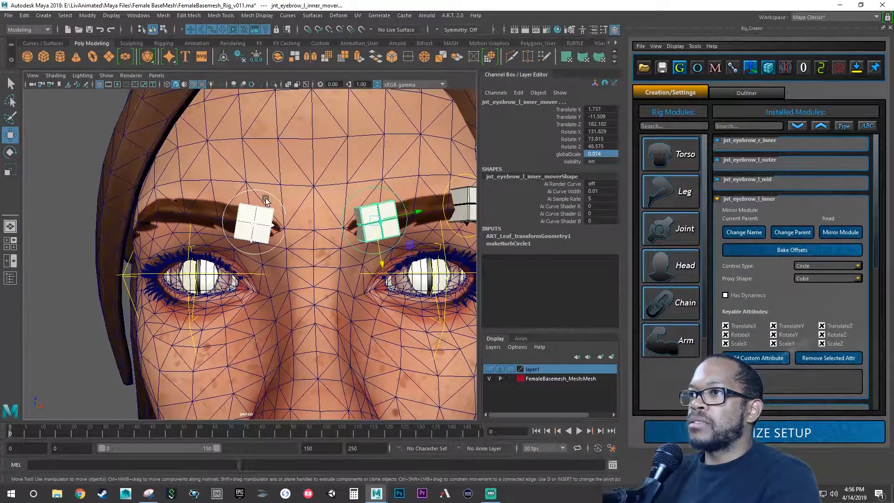
pyautogui.press('e')
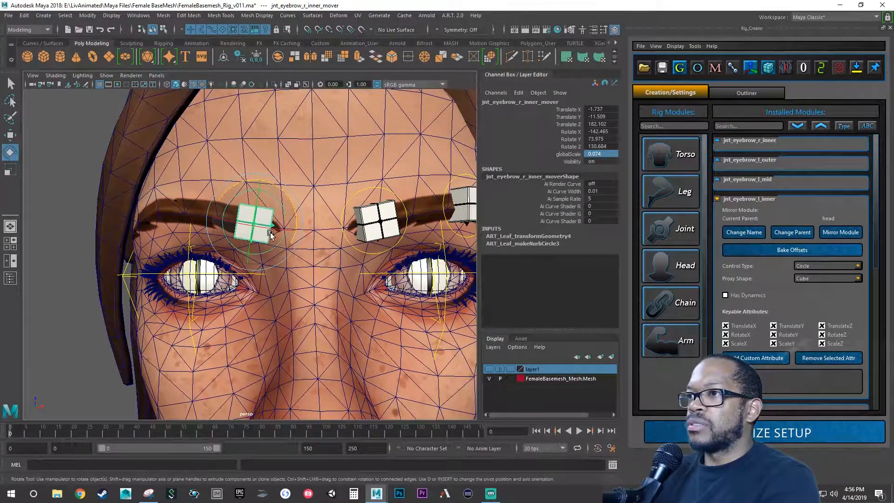
pyautogui.moveTo(273, 230); pyautogui.dragTo(268, 228)
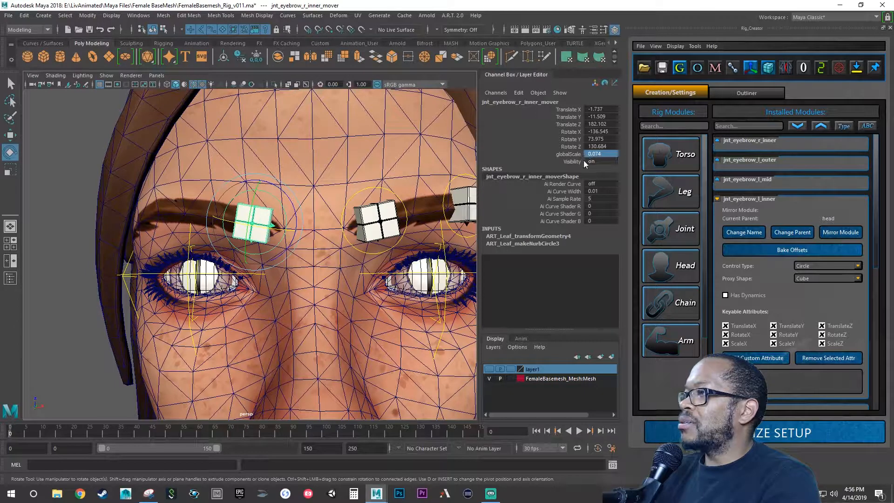
# - Set the right inner eyebrow mover's Rotate Y to 73.815 and its Rotate Z to 131.829
pyautogui.doubleClick(604, 146)
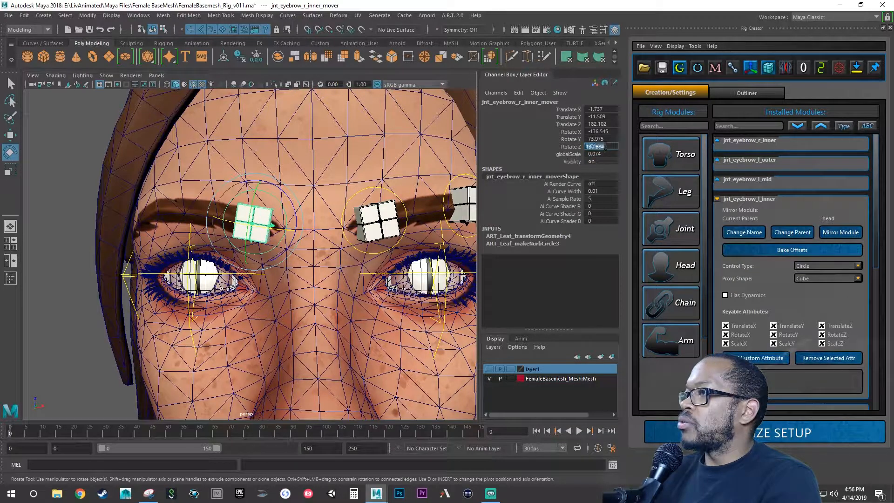
pyautogui.doubleClick(604, 139)
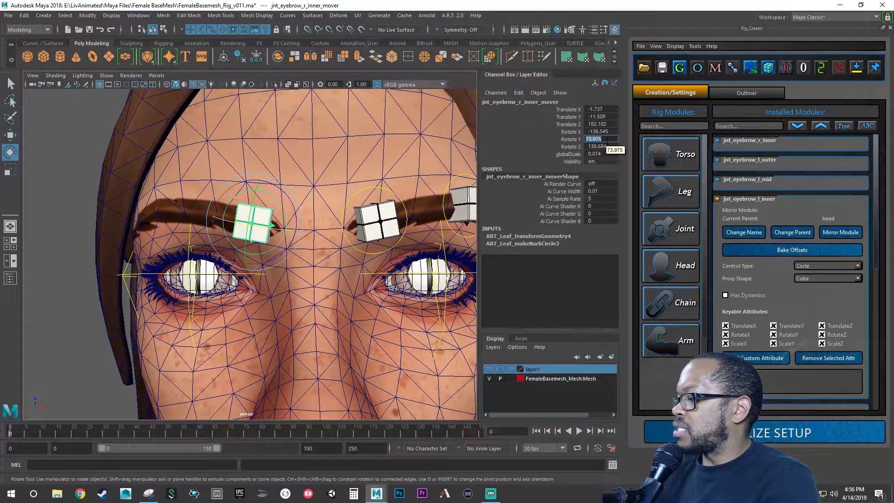
pyautogui.write('7')
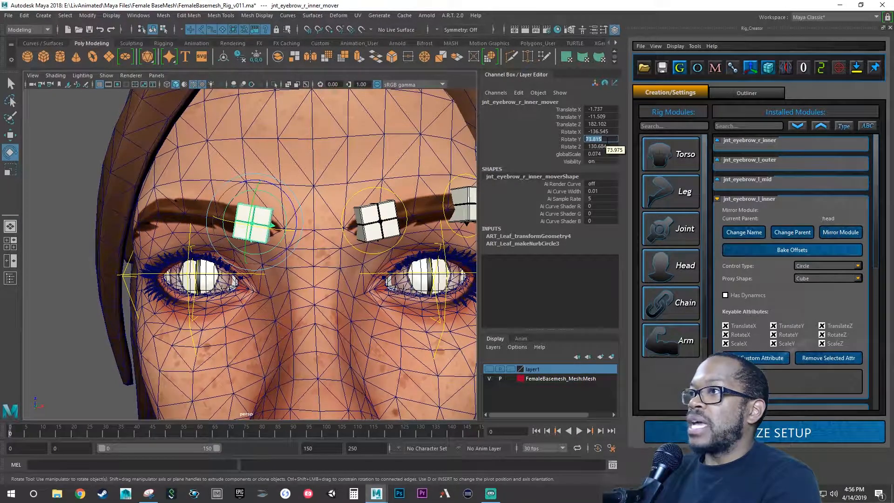
pyautogui.keyDown('alt'); pyautogui.moveTo(321, 273); pyautogui.dragTo(326, 273); pyautogui.keyUp('alt')
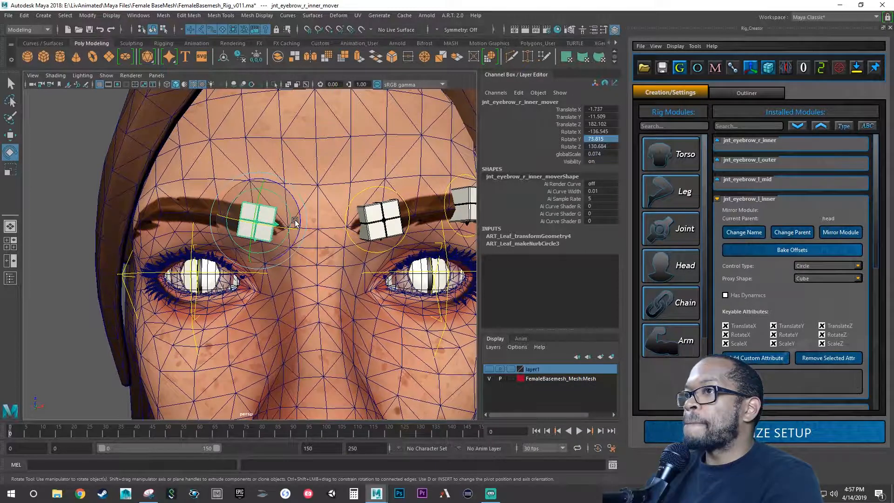
pyautogui.doubleClick(601, 146)
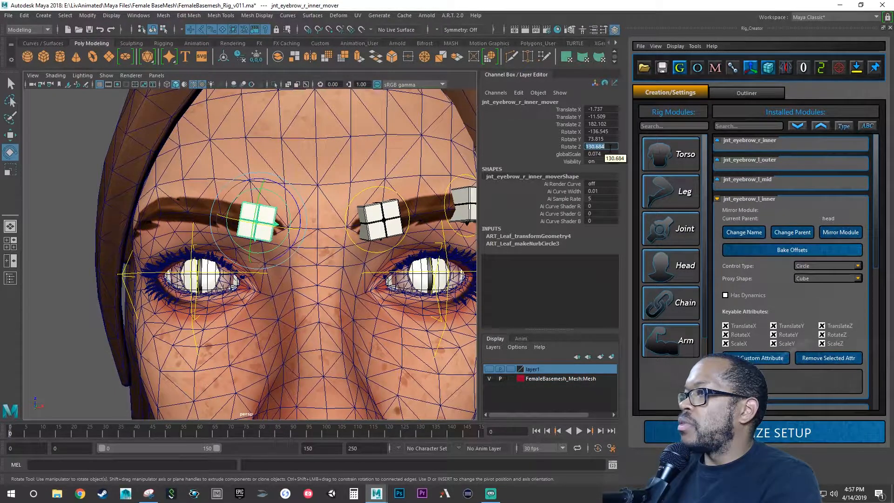
pyautogui.write('131')
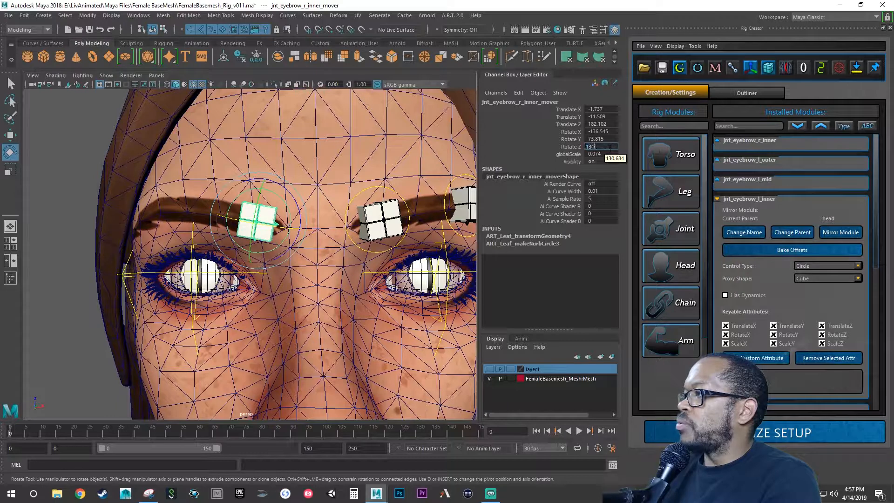
pyautogui.write('.829')
pyautogui.press('Return')
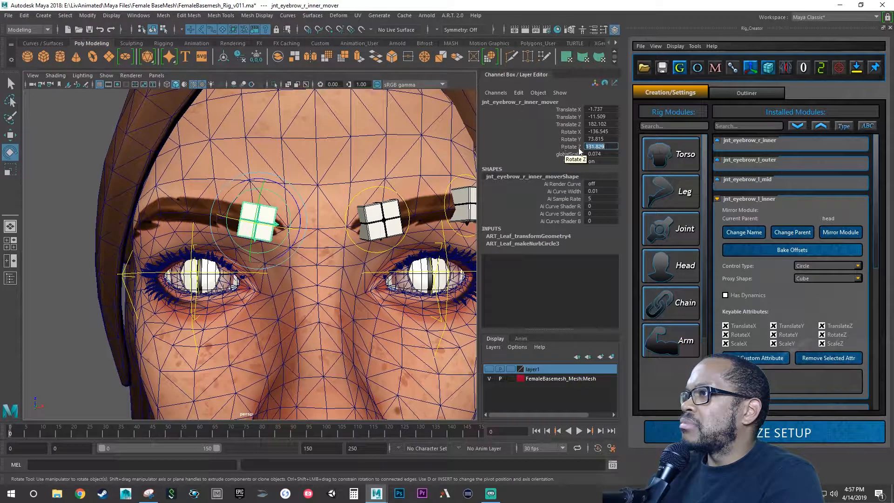
# - Select the left inner eyebrow mover and compare its rotation values and move axes with the right inner mover's
pyautogui.click(598, 131)
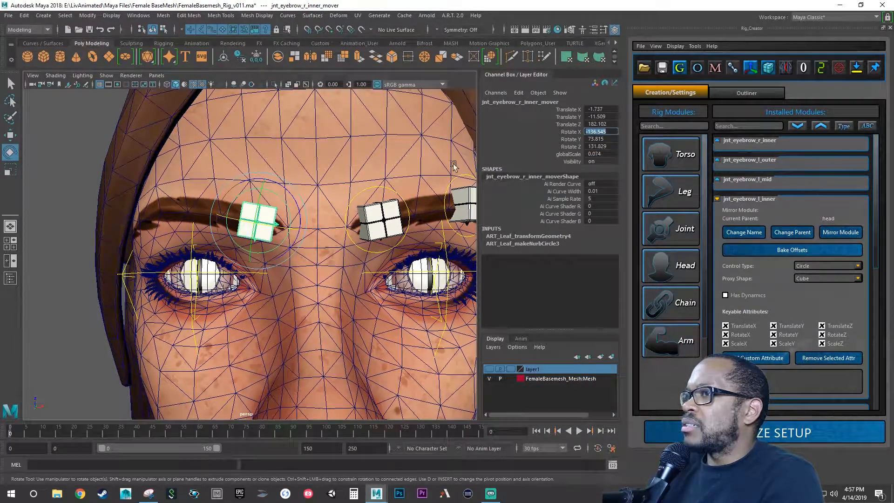
pyautogui.moveTo(285, 206)
pyautogui.keyDown('alt'); pyautogui.mouseDown()
pyautogui.moveTo(390, 207)
pyautogui.moveTo(289, 214)
pyautogui.mouseUp(); pyautogui.keyUp('alt')
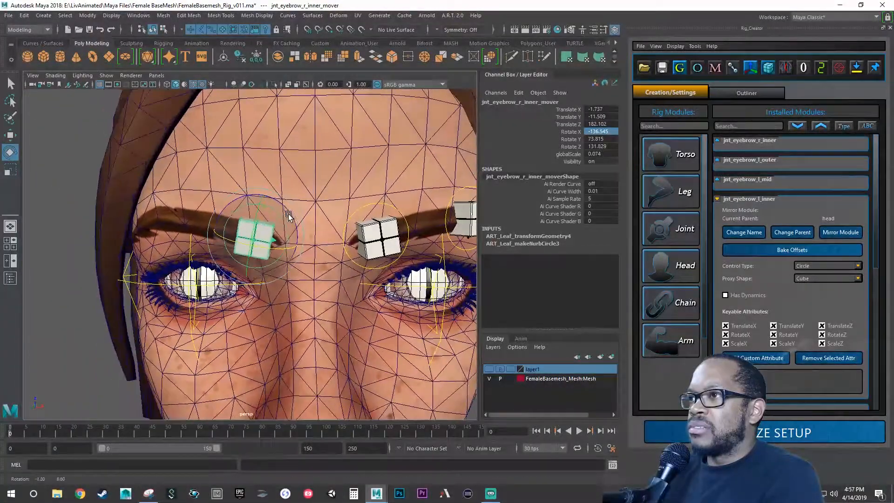
pyautogui.click(360, 211)
pyautogui.press('w')
pyautogui.keyDown('alt'); pyautogui.moveTo(363, 210); pyautogui.dragTo(371, 245); pyautogui.keyUp('alt')
pyautogui.keyDown('alt'); pyautogui.moveTo(314, 247); pyautogui.dragTo(329, 245); pyautogui.keyUp('alt')
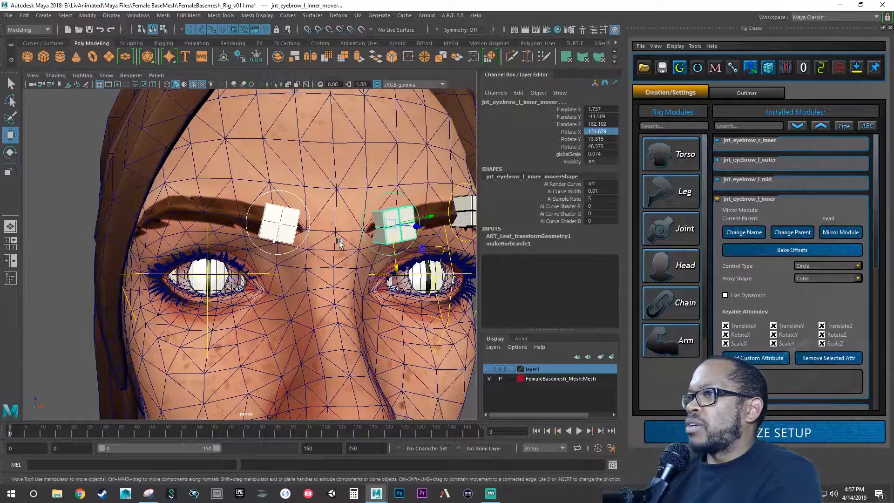
# - Set the right inner eyebrow mover's Rotate X to -131.829
pyautogui.click(276, 192)
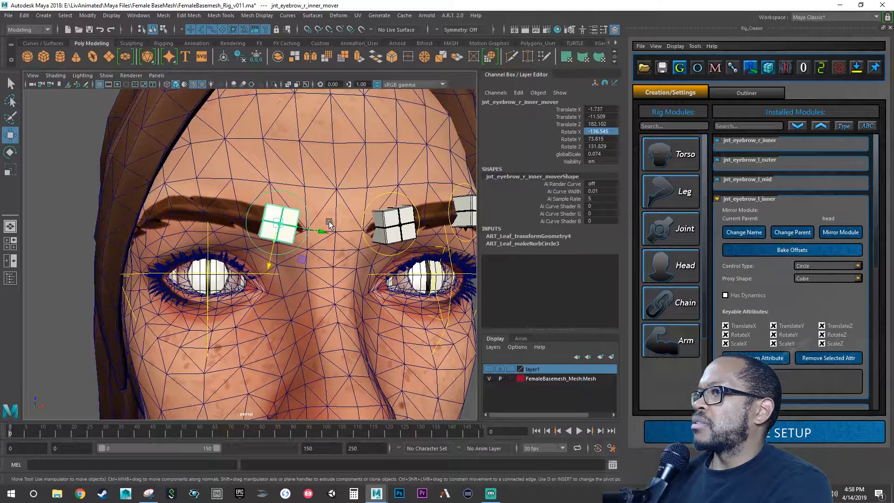
pyautogui.doubleClick(612, 131)
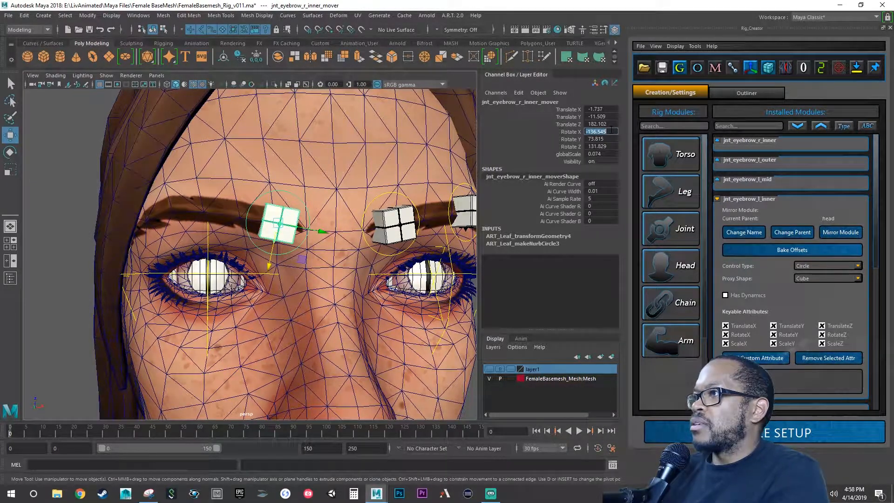
pyautogui.write('-131.8')
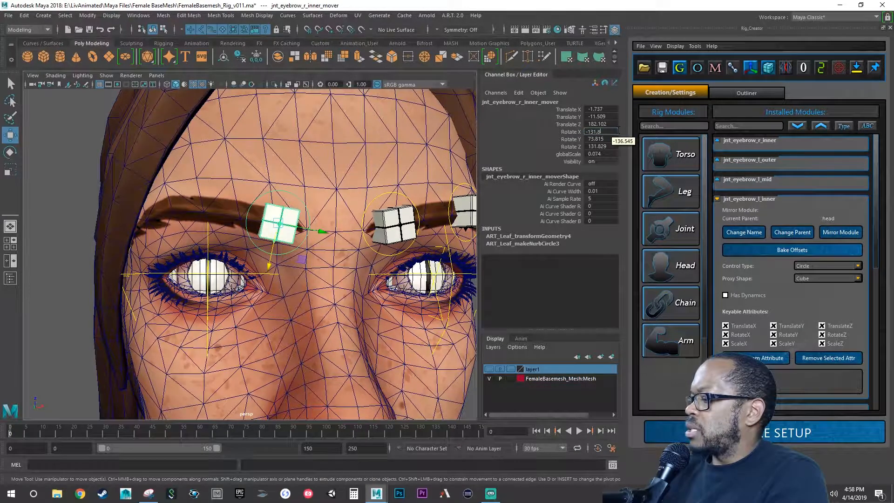
pyautogui.write('29')
pyautogui.press('Return')
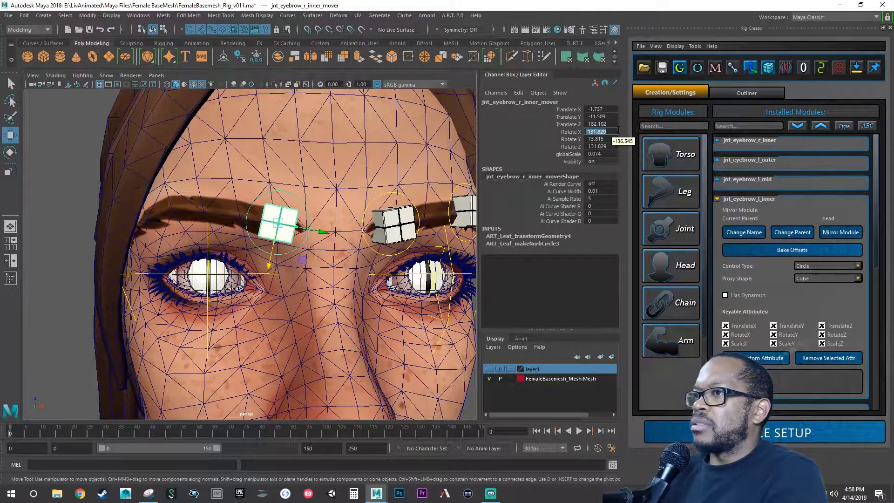
pyautogui.moveTo(328, 209)
pyautogui.keyDown('alt'); pyautogui.mouseDown()
pyautogui.moveTo(314, 265)
pyautogui.moveTo(335, 210)
pyautogui.mouseUp(); pyautogui.keyUp('alt')
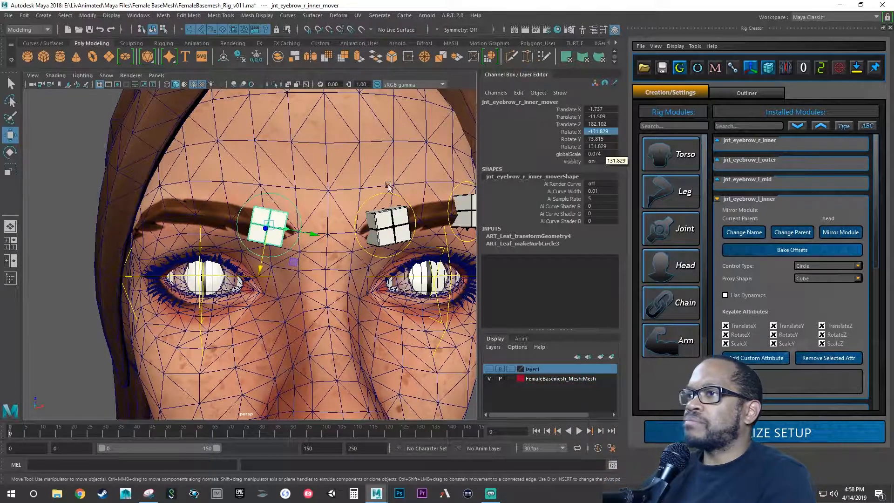
# - Test the mirrored axis directions by moving the inner eyebrow movers, and undo the move
pyautogui.keyDown('alt'); pyautogui.moveTo(362, 214); pyautogui.dragTo(381, 235); pyautogui.keyUp('alt')
pyautogui.click(355, 228)
pyautogui.moveTo(381, 235); pyautogui.dragTo(396, 322, button='middle')
pyautogui.moveTo(396, 323); pyautogui.dragTo(372, 273)
pyautogui.hotkey('ctrl', 'z')
# - Deselect the eyebrow movers and save the scene
pyautogui.keyDown('alt'); pyautogui.moveTo(371, 272); pyautogui.dragTo(358, 288, button='right'); pyautogui.keyUp('alt')
pyautogui.click(395, 284)
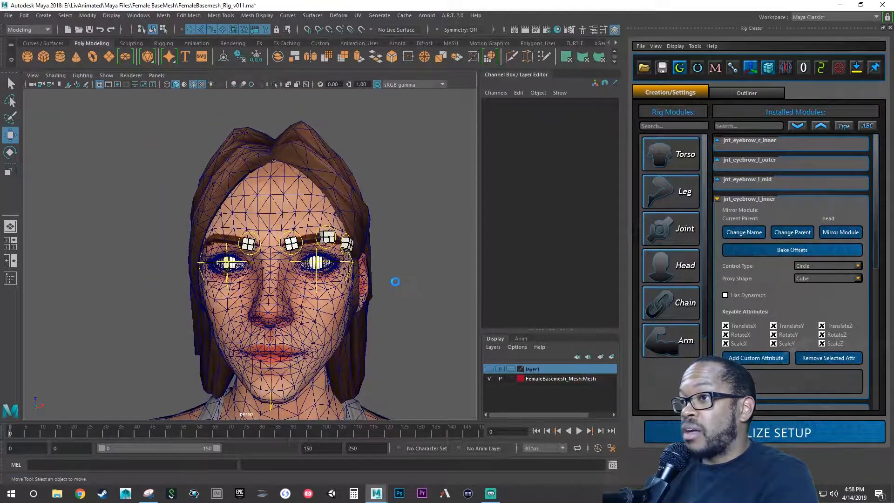
pyautogui.press('q')
pyautogui.hotkey('ctrl', 's')
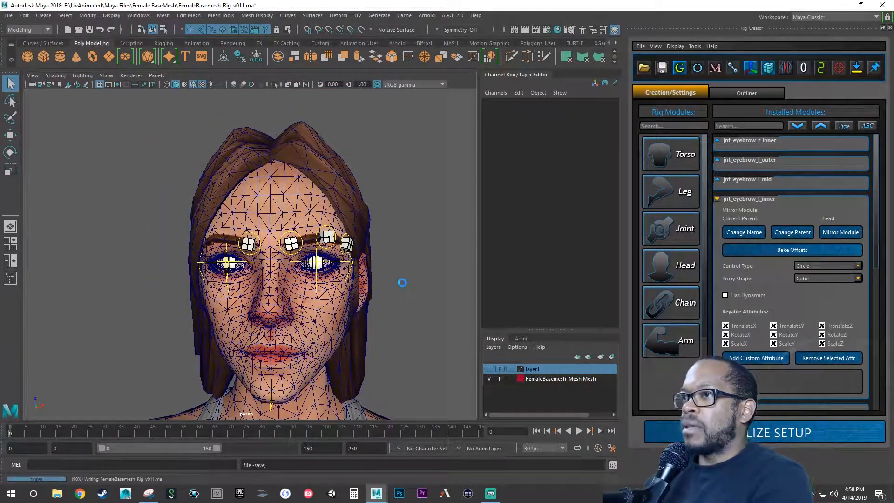
pyautogui.press('w')
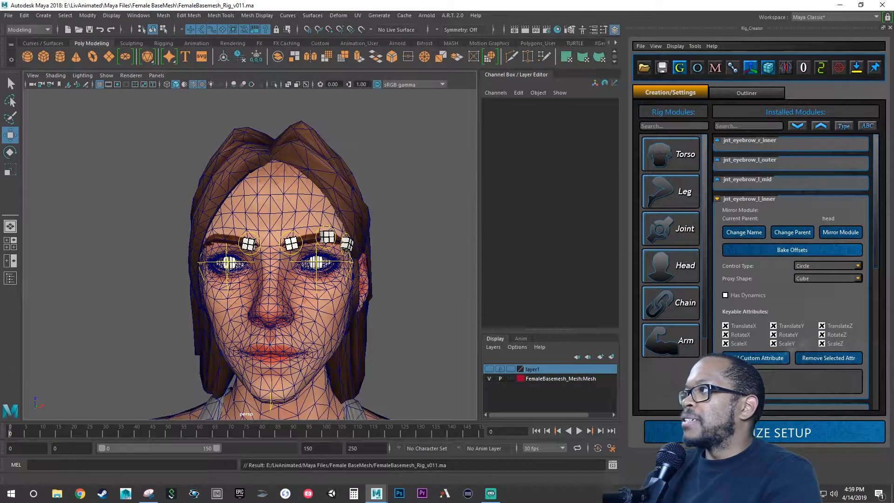
# - Create a joint module with the suffix eyebrow_r_mid, parented to the head bone
pyautogui.click(670, 227)
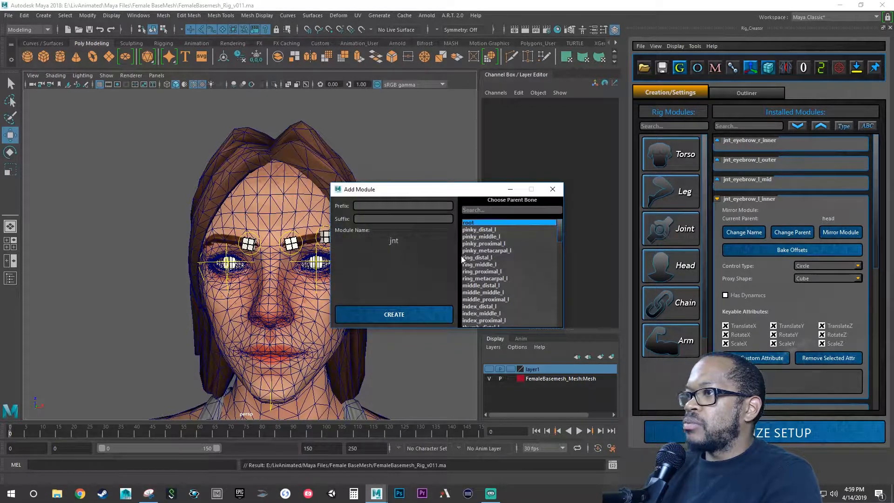
pyautogui.scroll(-15, 484, 274)
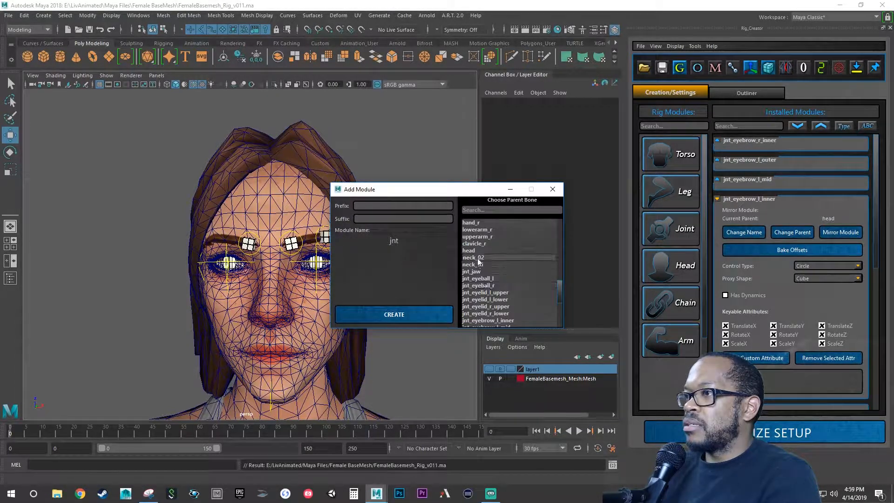
pyautogui.click(475, 251)
pyautogui.click(430, 219)
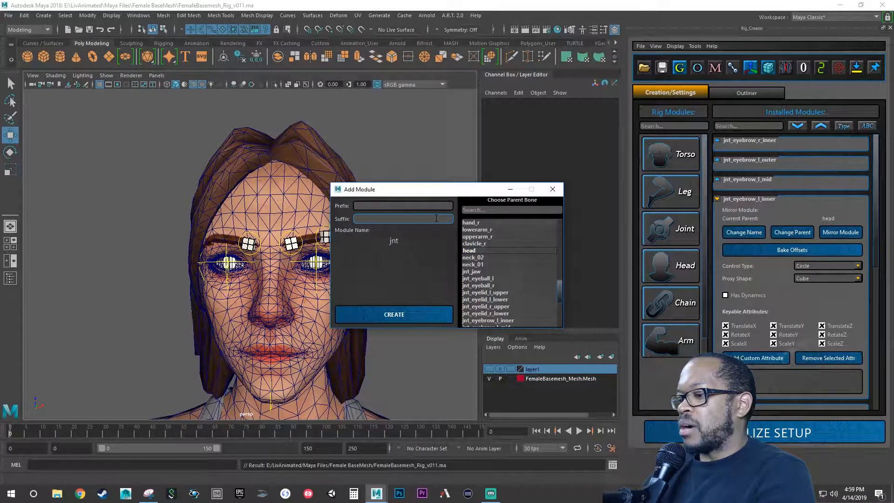
pyautogui.write('eyebrow')
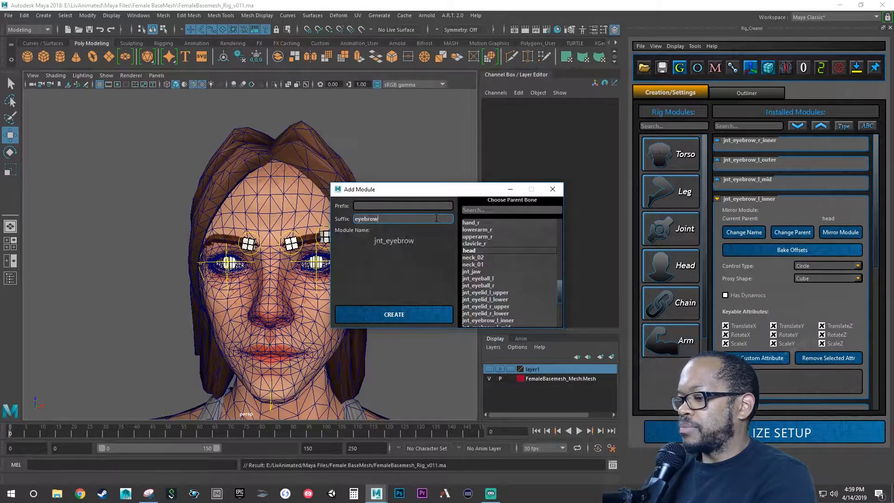
pyautogui.write('_r')
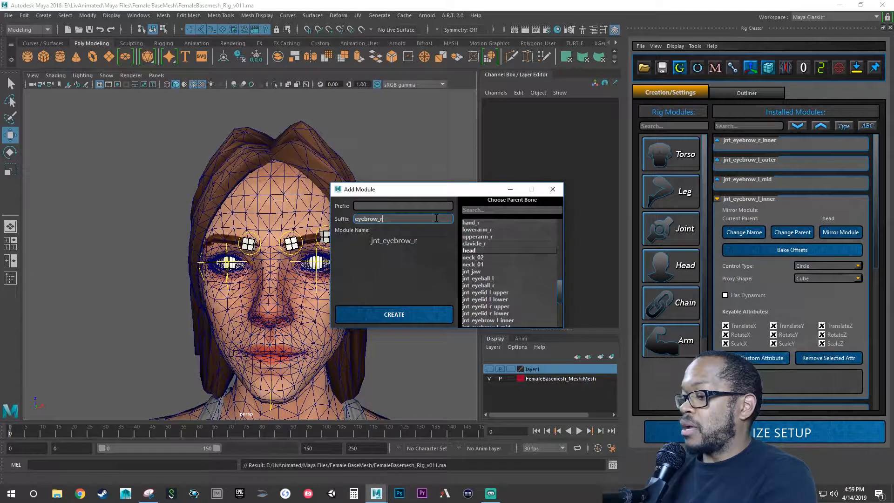
pyautogui.write('mid')
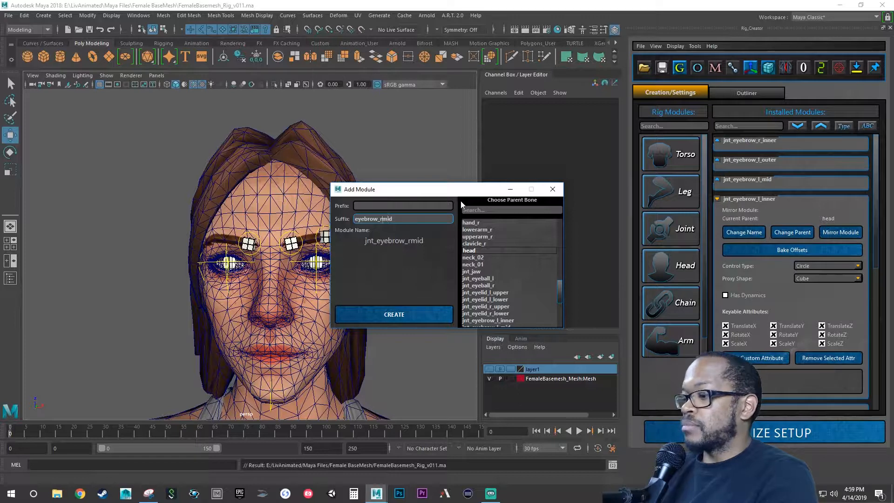
pyautogui.write('_')
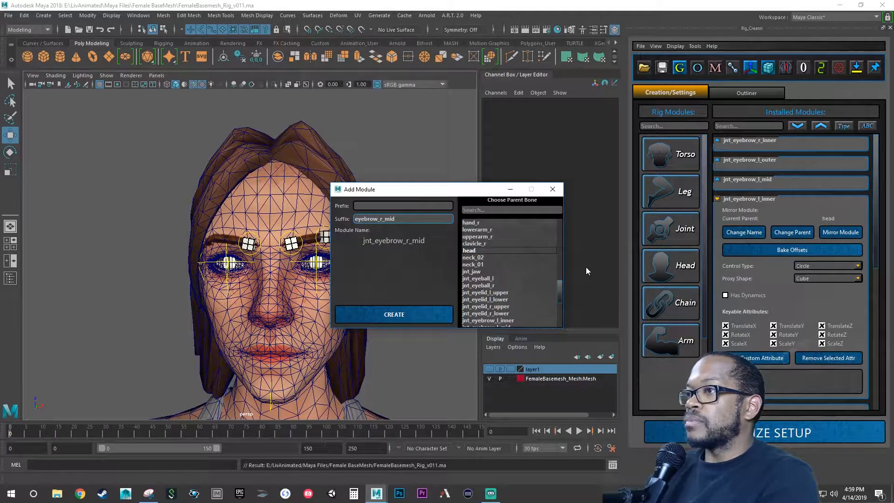
pyautogui.click(483, 250)
pyautogui.click(423, 310)
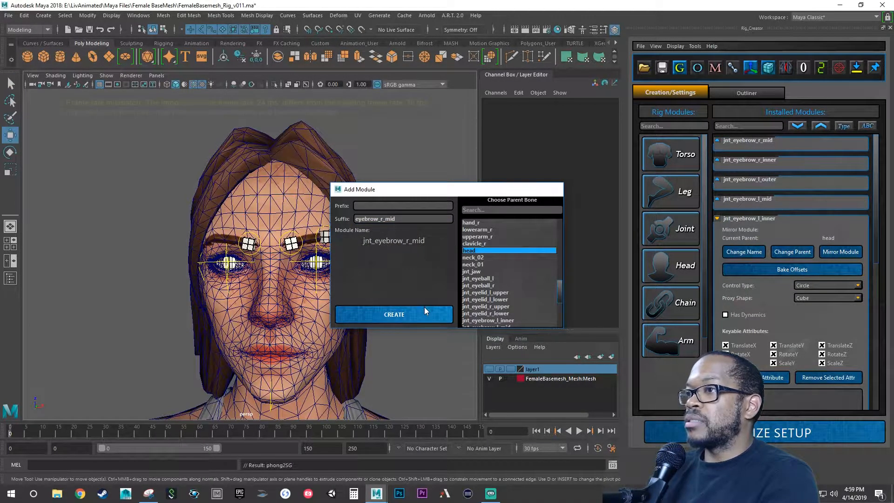
# - Move the new right mid eyebrow mover beside the head, to about Translate X -33.498 and Translate Z 181.31
pyautogui.moveTo(285, 335); pyautogui.dragTo(170, 151)
pyautogui.scroll(3, 294, 182)
pyautogui.keyDown('alt'); pyautogui.moveTo(208, 232); pyautogui.dragTo(210, 288, button='middle'); pyautogui.keyUp('alt')
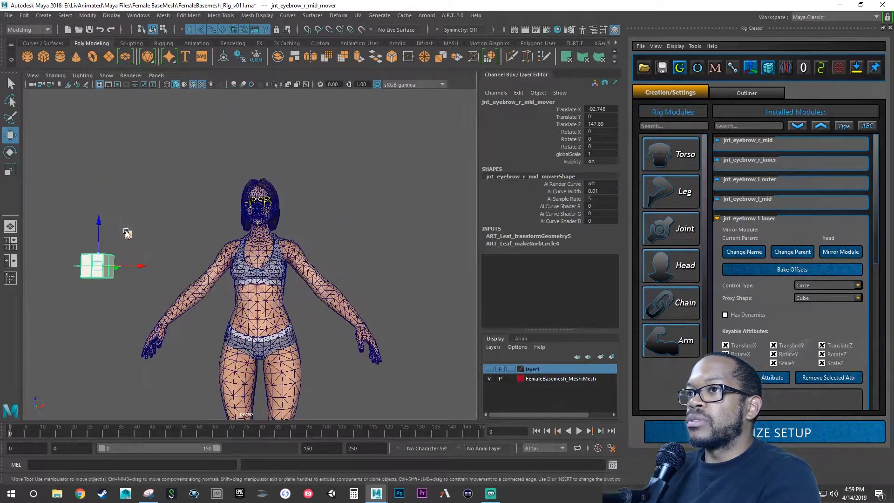
pyautogui.moveTo(125, 234); pyautogui.dragTo(231, 176)
pyautogui.scroll(3, 265, 203)
pyautogui.scroll(8, 319, 236)
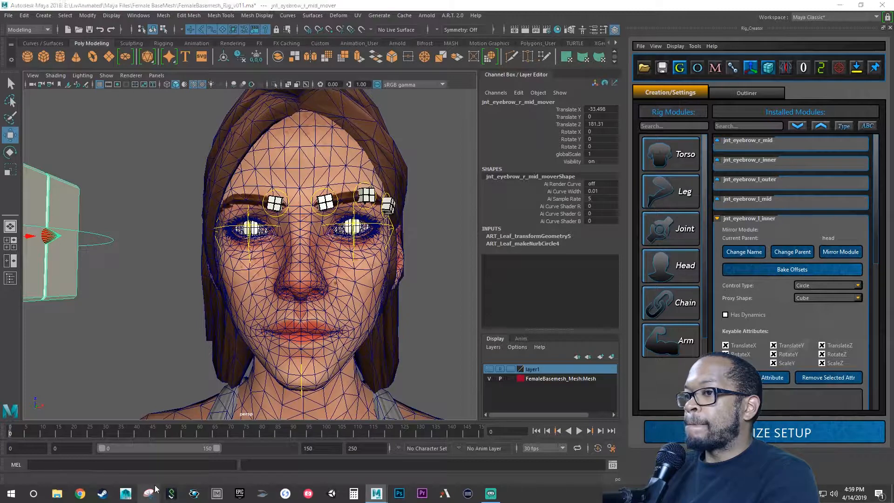
# - Select the left mid eyebrow mover and capture a screen snip of its transform values for reference
pyautogui.click(359, 185)
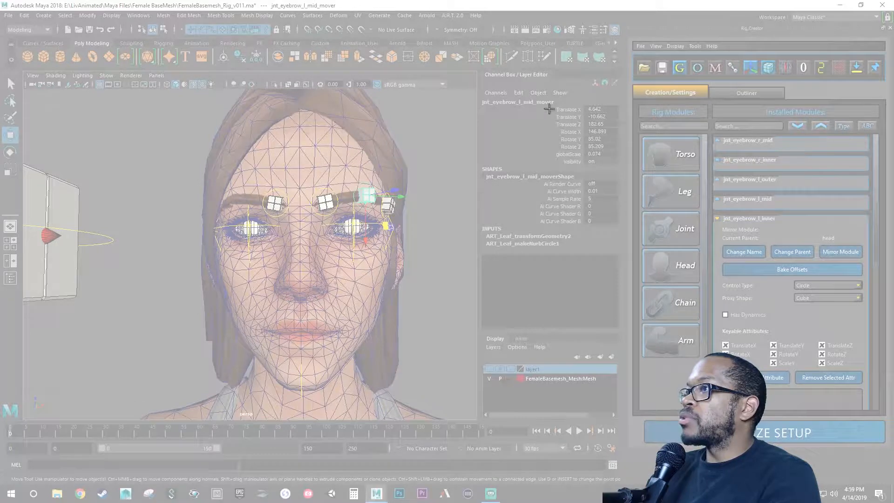
pyautogui.moveTo(534, 100); pyautogui.dragTo(640, 162)
pyautogui.click(696, 13)
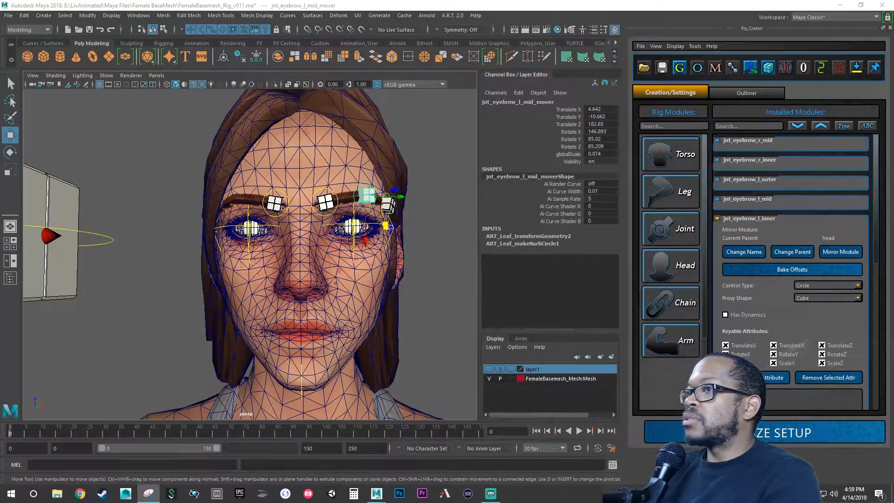
# - Set the right mid eyebrow mover's Translate X to 4.642, Translate Y to -10.662 and Translate Z to 182.65
pyautogui.click(112, 241)
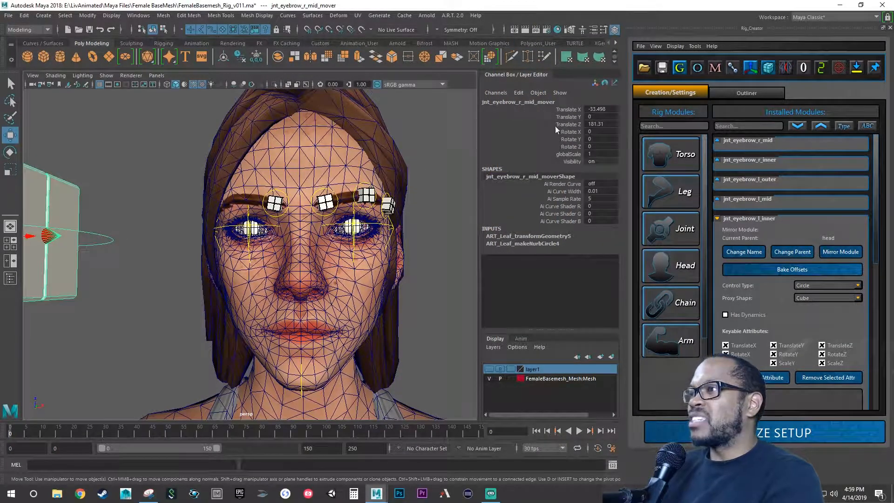
pyautogui.doubleClick(601, 109)
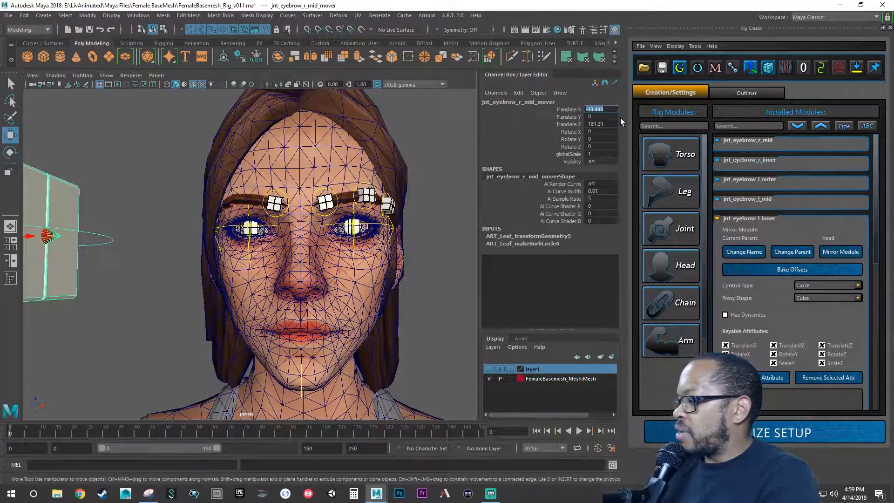
pyautogui.write('4.')
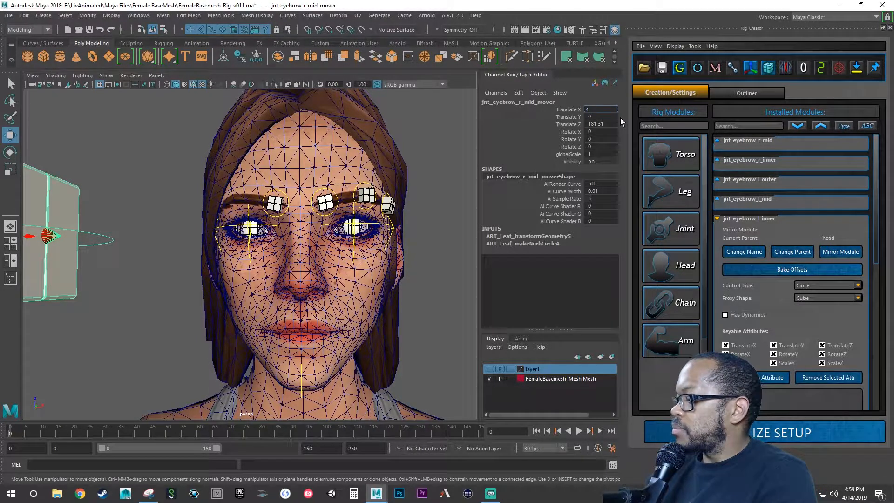
pyautogui.write('64')
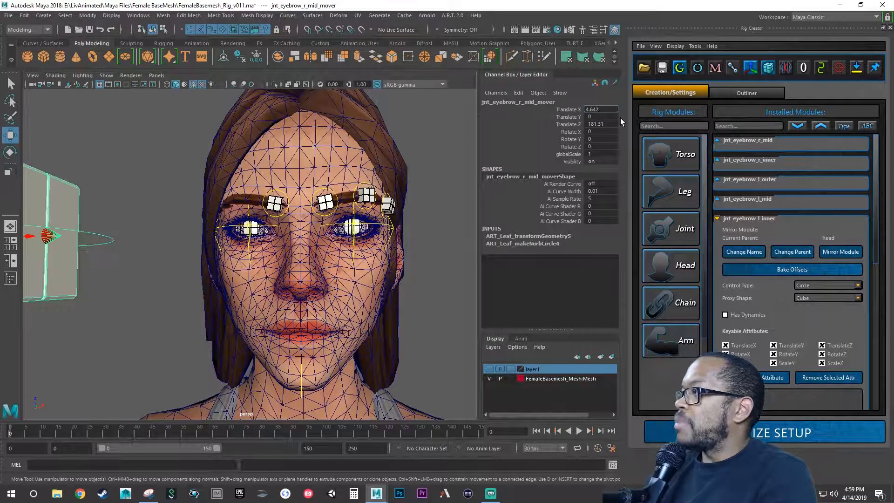
pyautogui.write('2')
pyautogui.press('Tab')
pyautogui.write('-')
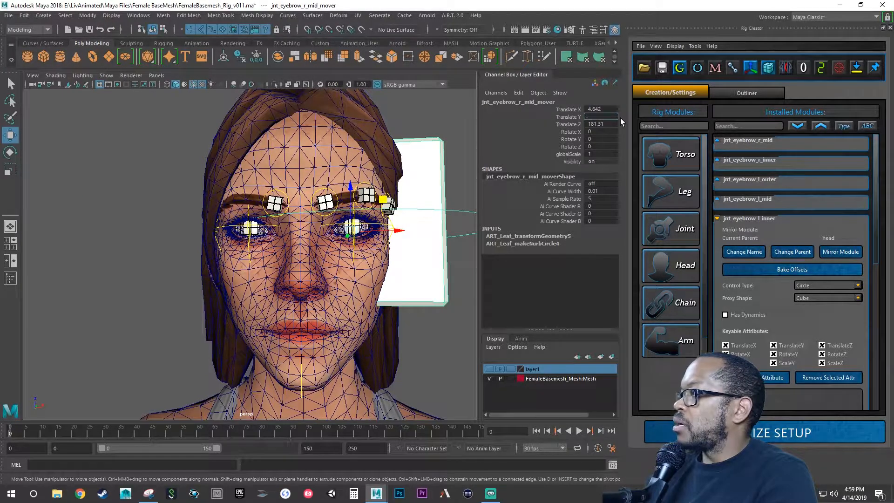
pyautogui.write('10.6')
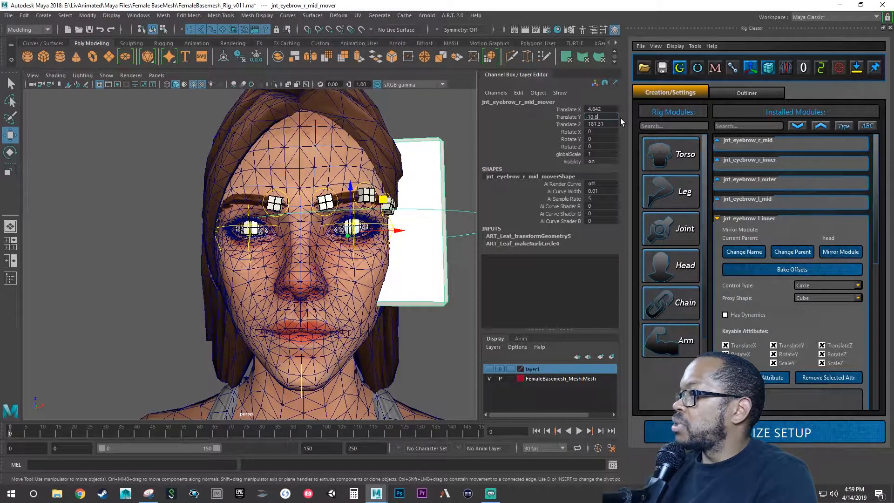
pyautogui.write('62')
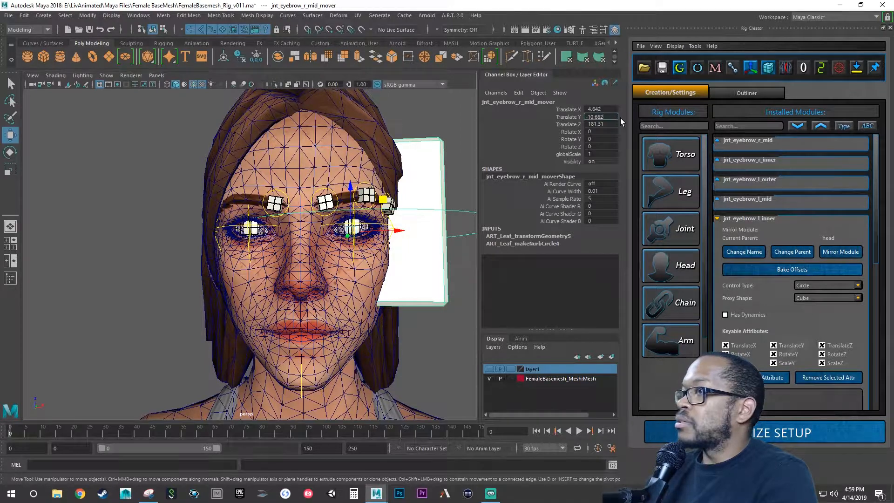
pyautogui.press('Tab')
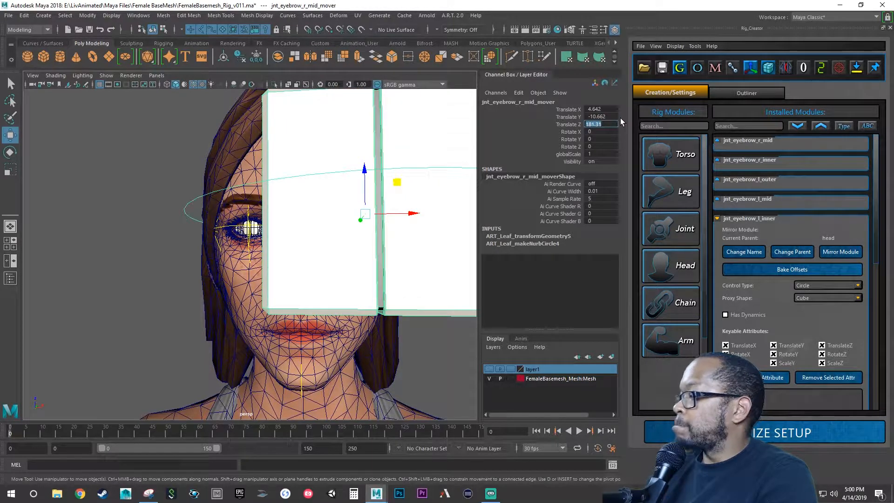
pyautogui.write('18')
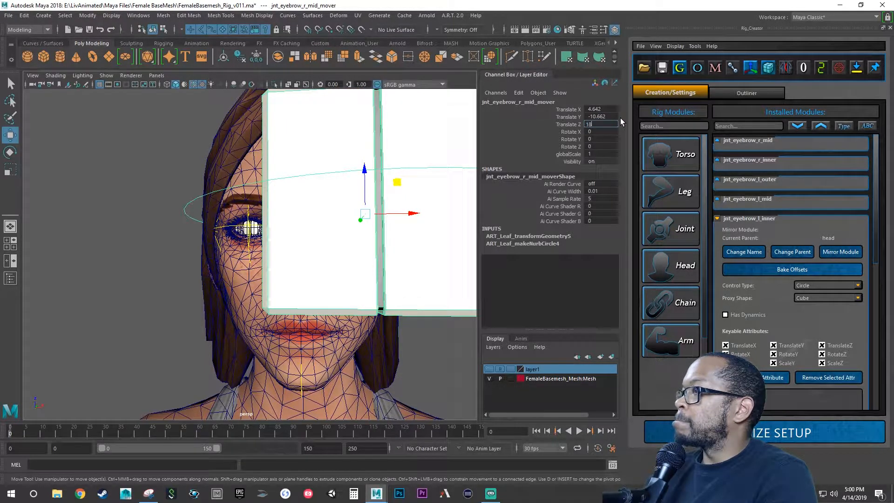
pyautogui.write('2.65')
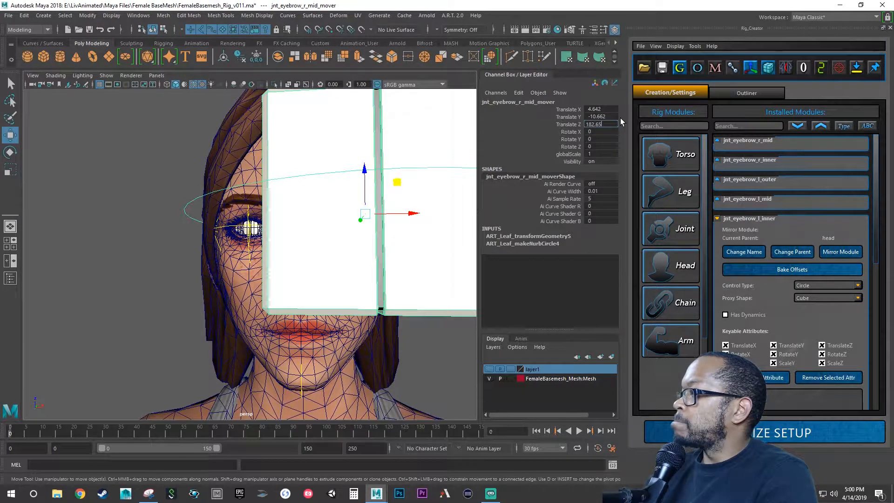
pyautogui.press('Tab')
# - Set the right mid eyebrow mover's Rotate X to 146.893, Rotate Y to 85.02 and Rotate Z to 85.209
pyautogui.write('14')
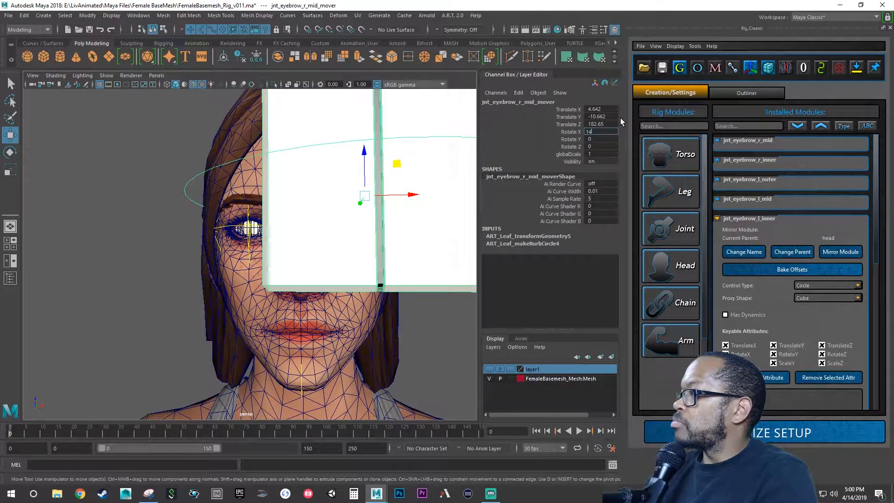
pyautogui.write('6')
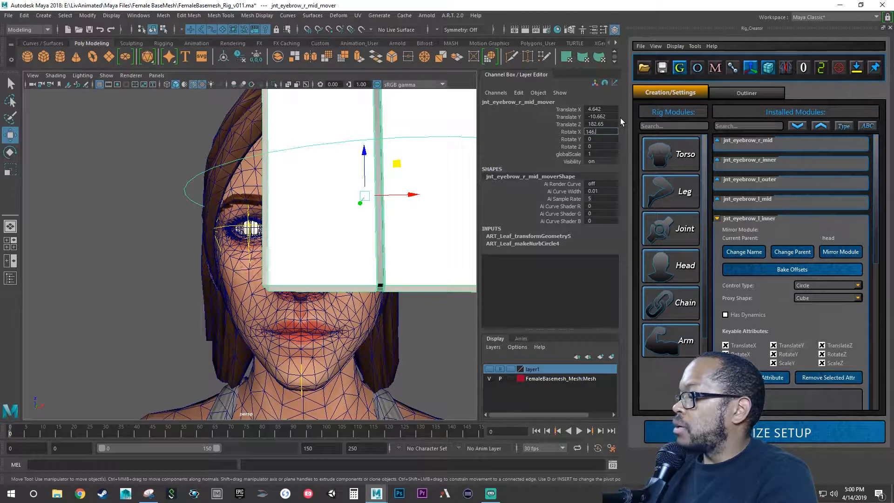
pyautogui.write('.893')
pyautogui.press('Tab')
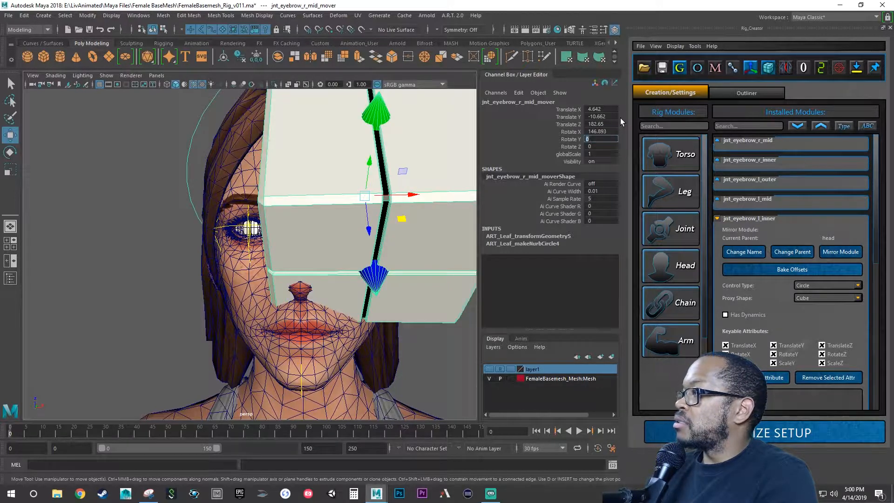
pyautogui.write('85')
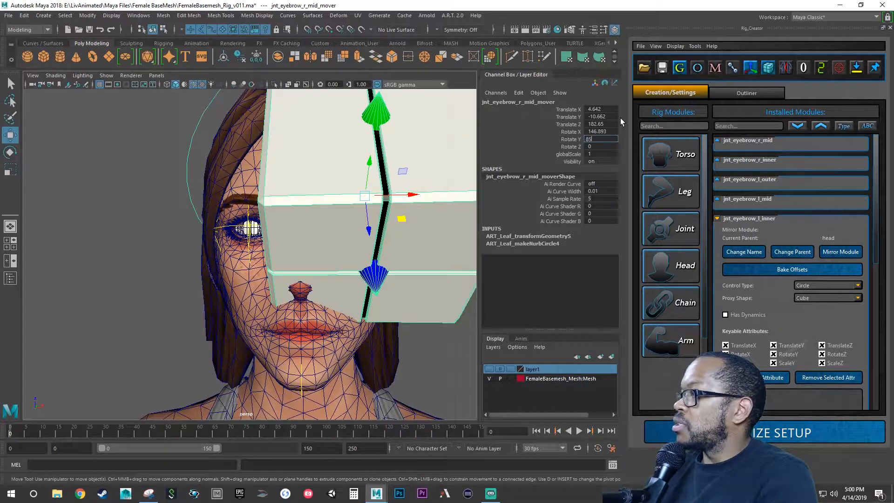
pyautogui.write('.02')
pyautogui.press('Tab')
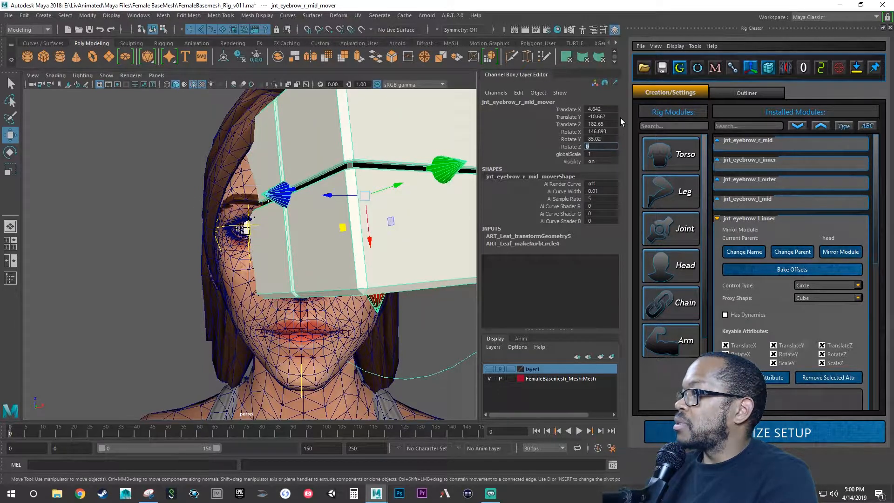
pyautogui.write('85.209')
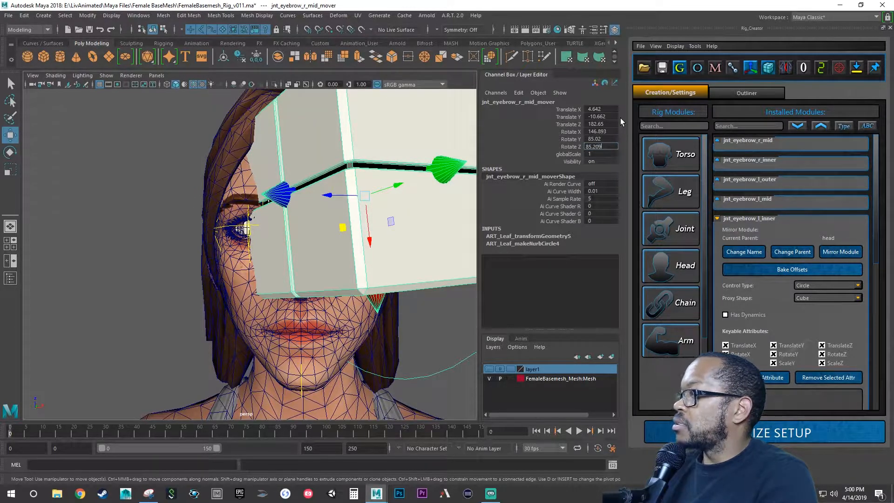
pyautogui.press('Tab')
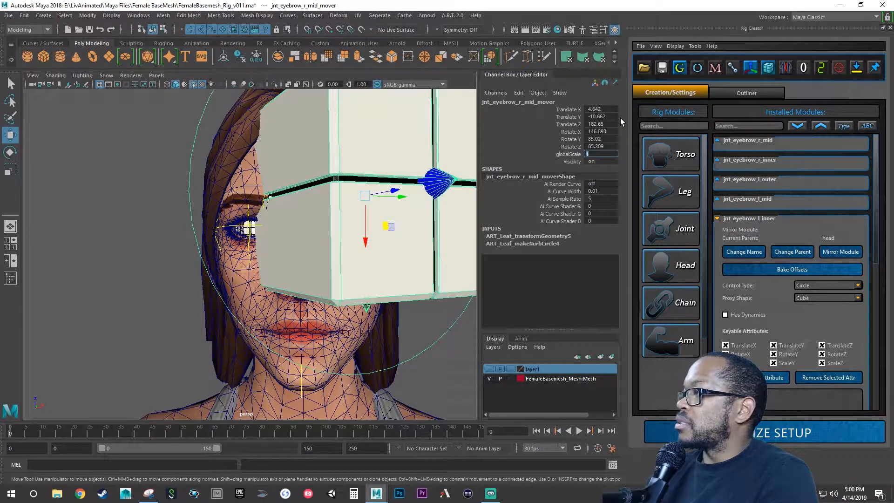
# - Set the right mid eyebrow mover's globalScale to 0.074
pyautogui.press('Tab')
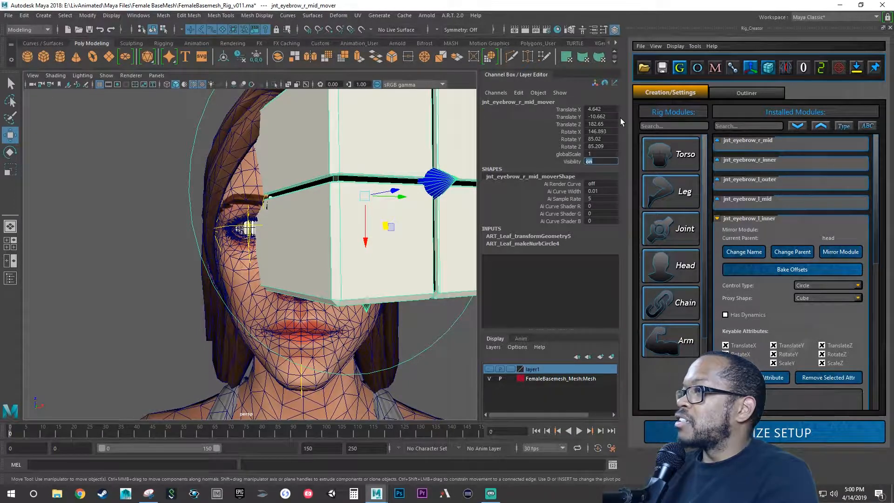
pyautogui.click(606, 153)
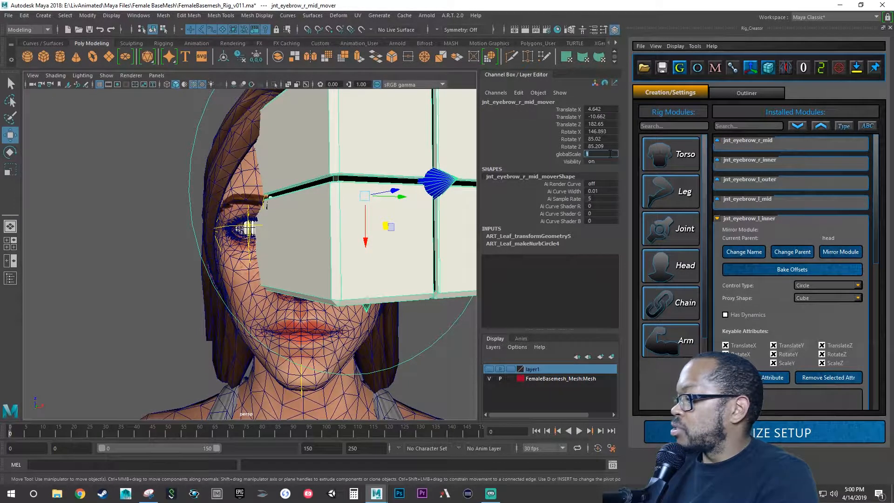
pyautogui.write('.074')
pyautogui.press('Tab')
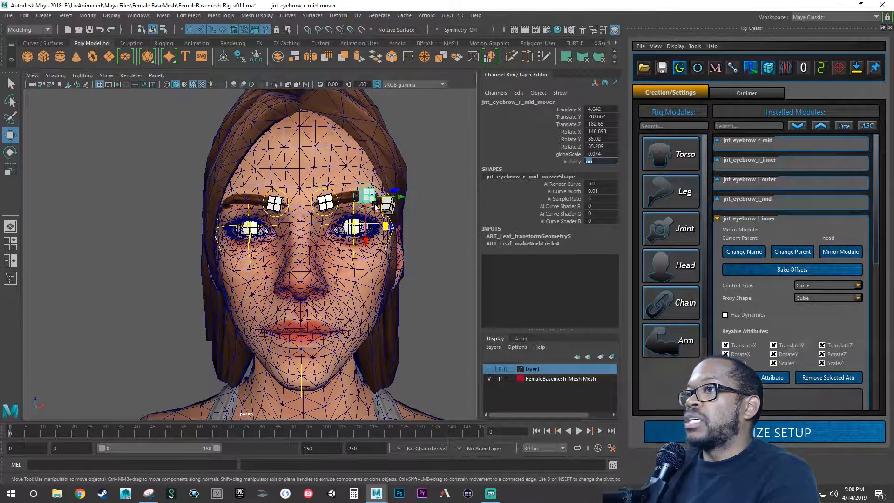
# - Try to slide the right mid mover freehand across the face to the right eyebrow, and undo the move
pyautogui.keyDown('alt'); pyautogui.moveTo(390, 218); pyautogui.dragTo(284, 207); pyautogui.keyUp('alt')
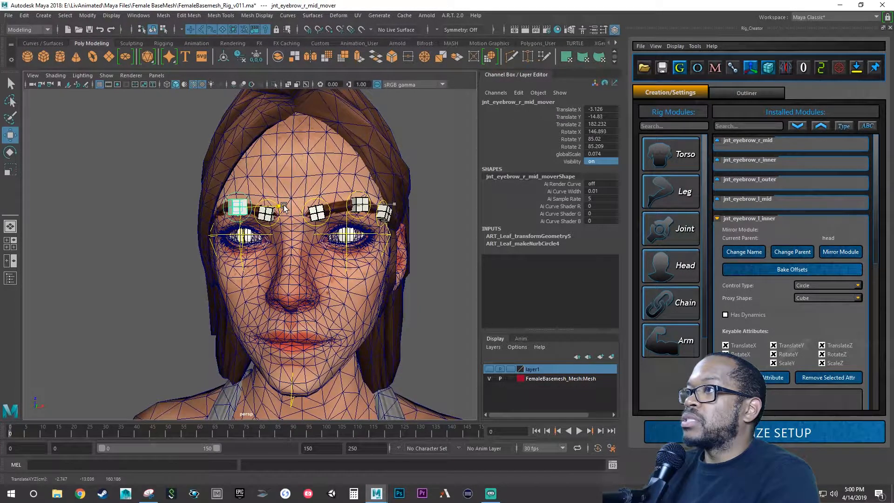
pyautogui.hotkey('ctrl', 'z')
pyautogui.hotkey('ctrl', 'z')
pyautogui.hotkey('ctrl', 'z')
pyautogui.hotkey('ctrl', 'z')
pyautogui.hotkey('ctrl', 'z')
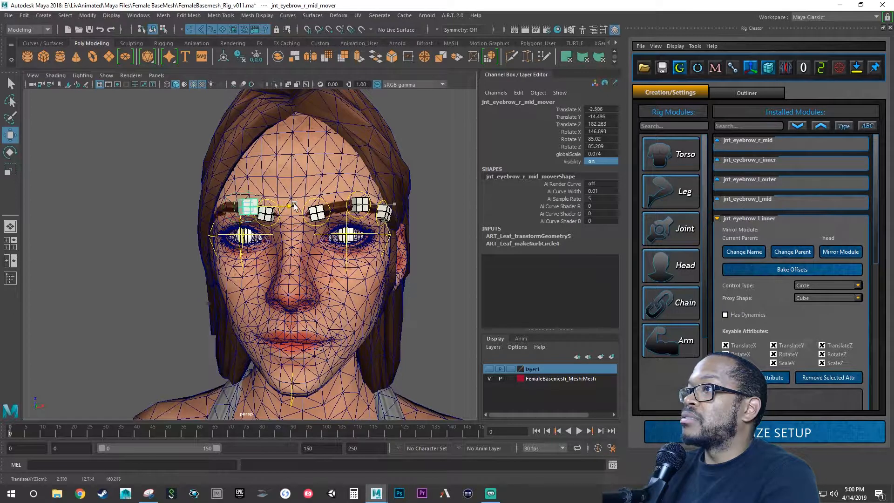
# - Mirror the right mid mover's position across the face by setting its Translate X to -4.642
pyautogui.doubleClick(588, 108)
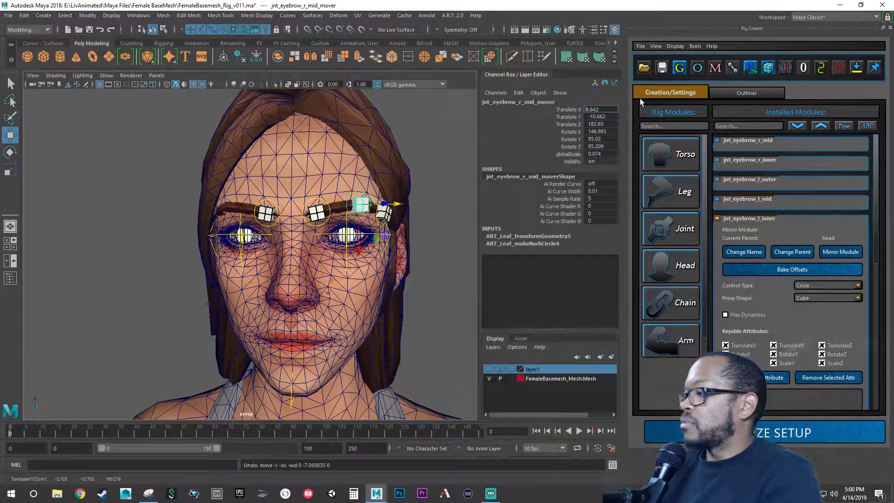
pyautogui.write('-')
pyautogui.press('Return')
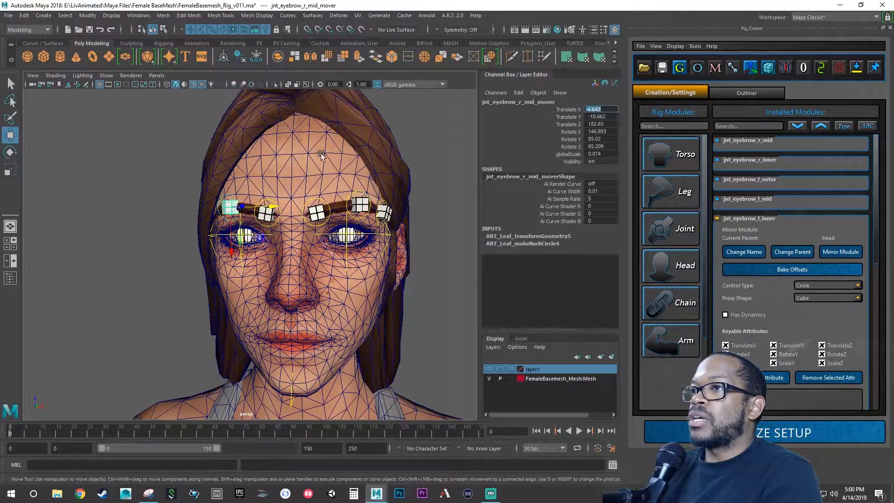
# - Set the right mid eyebrow mover's Rotate X to -146.893
pyautogui.keyDown('alt'); pyautogui.moveTo(321, 153); pyautogui.dragTo(250, 202); pyautogui.keyUp('alt')
pyautogui.keyDown('alt'); pyautogui.moveTo(250, 202); pyautogui.dragTo(345, 221, button='right'); pyautogui.keyUp('alt')
pyautogui.keyDown('alt'); pyautogui.moveTo(345, 219); pyautogui.dragTo(323, 216); pyautogui.keyUp('alt')
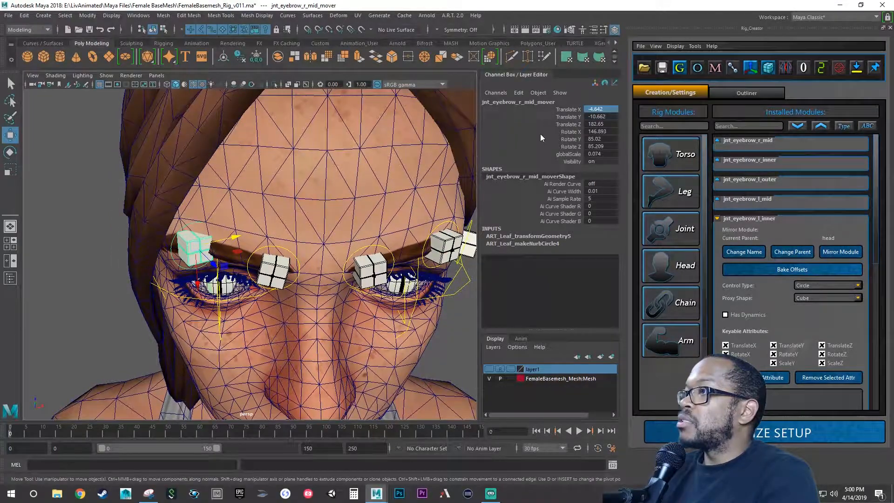
pyautogui.doubleClick(606, 132)
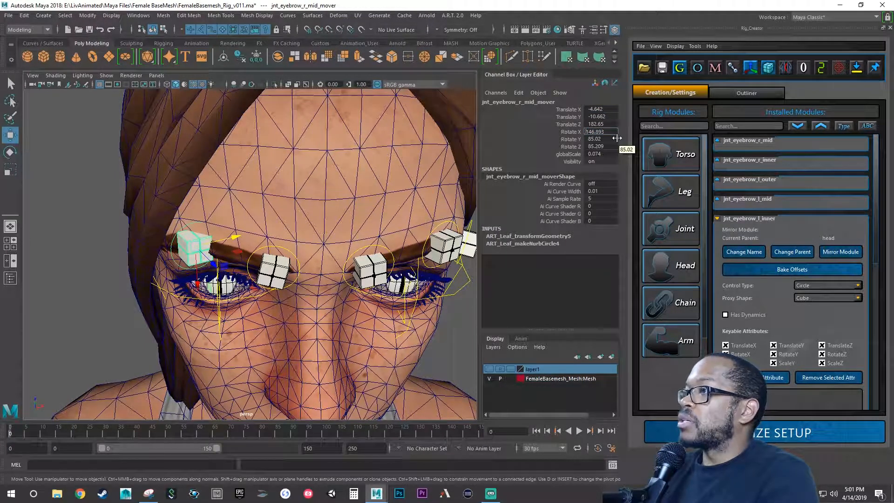
pyautogui.press('Return')
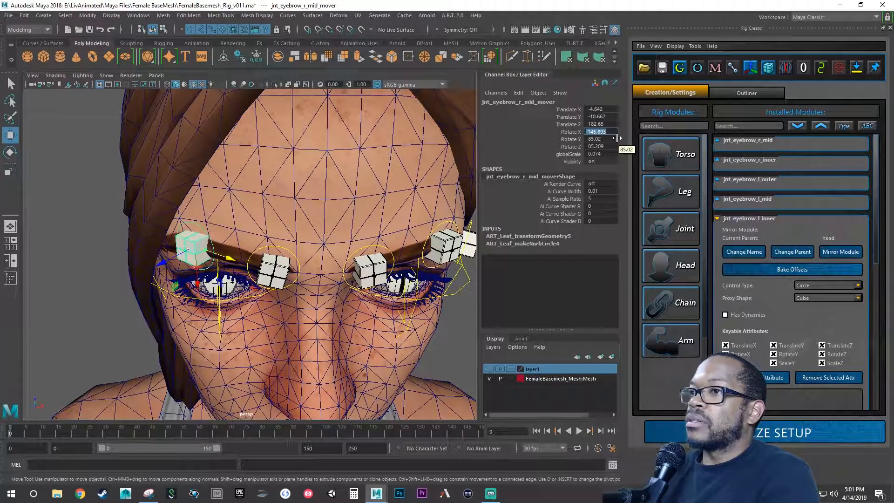
# - Rotate the right mid eyebrow mover around X to about -155.5 to align it with the brow
pyautogui.keyDown('alt'); pyautogui.moveTo(275, 233); pyautogui.dragTo(306, 250); pyautogui.keyUp('alt')
pyautogui.scroll(3, 305, 223)
pyautogui.press('e')
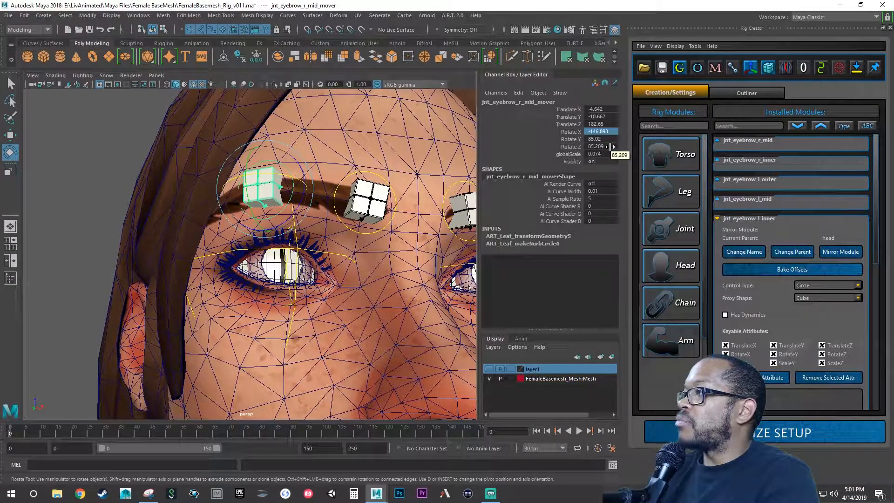
pyautogui.keyDown('alt'); pyautogui.moveTo(349, 198); pyautogui.dragTo(362, 118); pyautogui.keyUp('alt')
pyautogui.keyDown('alt'); pyautogui.moveTo(356, 128); pyautogui.dragTo(273, 244); pyautogui.keyUp('alt')
pyautogui.hotkey('ctrl', 'z')
pyautogui.scroll(-5, 272, 244)
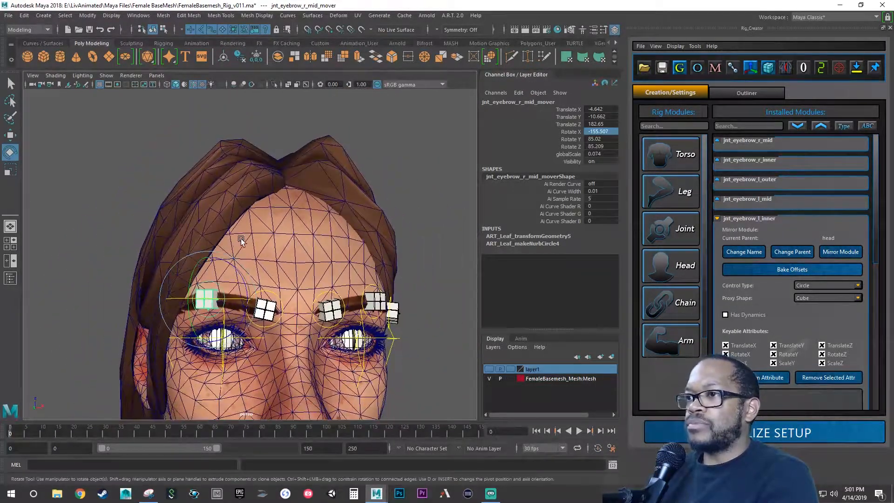
# - Select both mid eyebrow movers in the front view, test moving them together to compare their axes, and undo the move
pyautogui.press('space')
pyautogui.press('space')
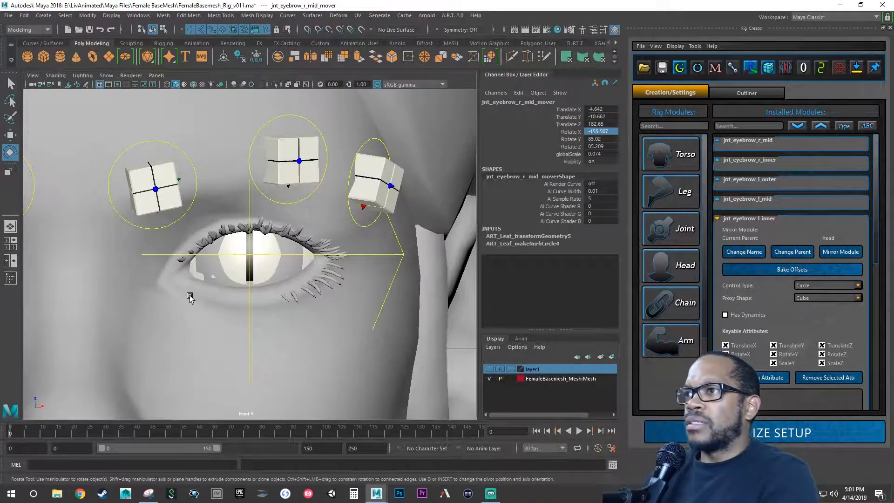
pyautogui.scroll(-5, 262, 305)
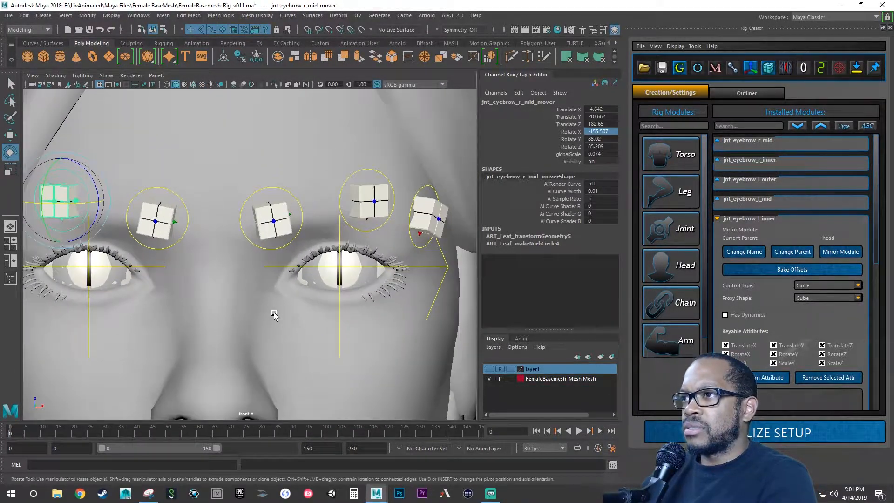
pyautogui.keyDown('alt'); pyautogui.moveTo(274, 315); pyautogui.dragTo(296, 317, button='middle'); pyautogui.keyUp('alt')
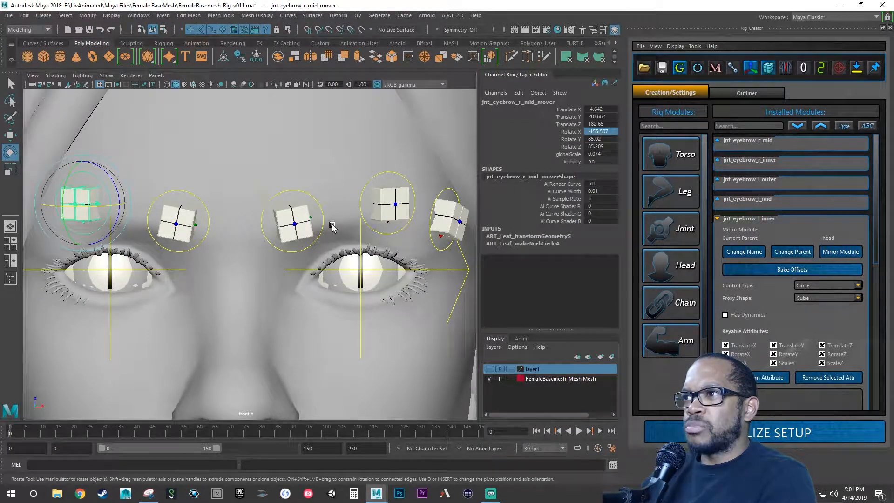
pyautogui.click(367, 184)
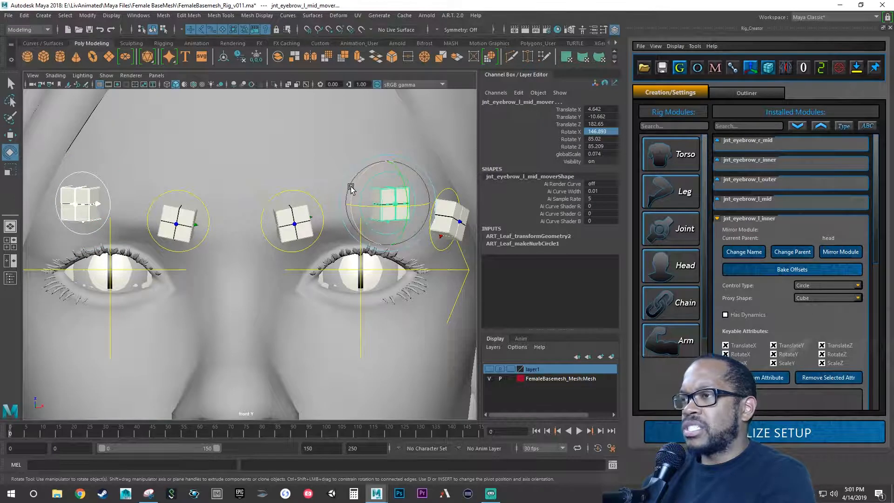
pyautogui.press('w')
pyautogui.moveTo(391, 250)
pyautogui.mouseDown()
pyautogui.moveTo(392, 195)
pyautogui.moveTo(393, 256)
pyautogui.mouseUp()
pyautogui.hotkey('ctrl', 'z')
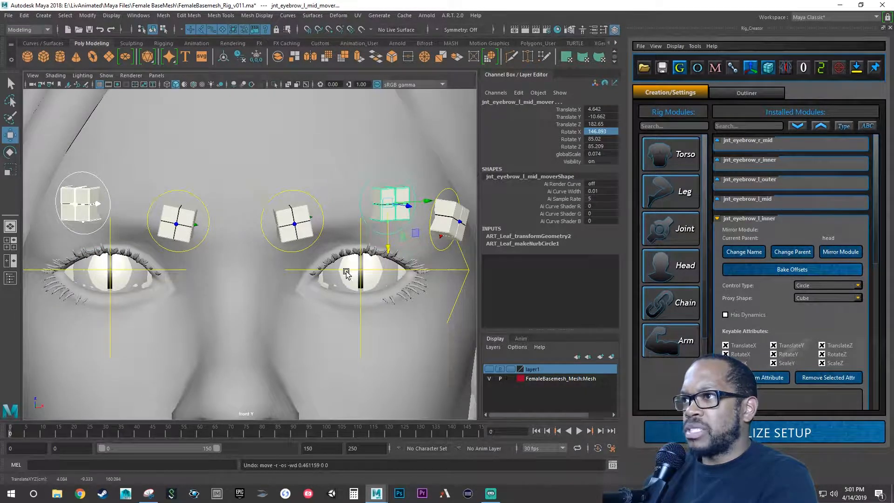
pyautogui.keyDown('alt'); pyautogui.moveTo(346, 274); pyautogui.dragTo(384, 224); pyautogui.keyUp('alt')
pyautogui.press('space')
pyautogui.press('space')
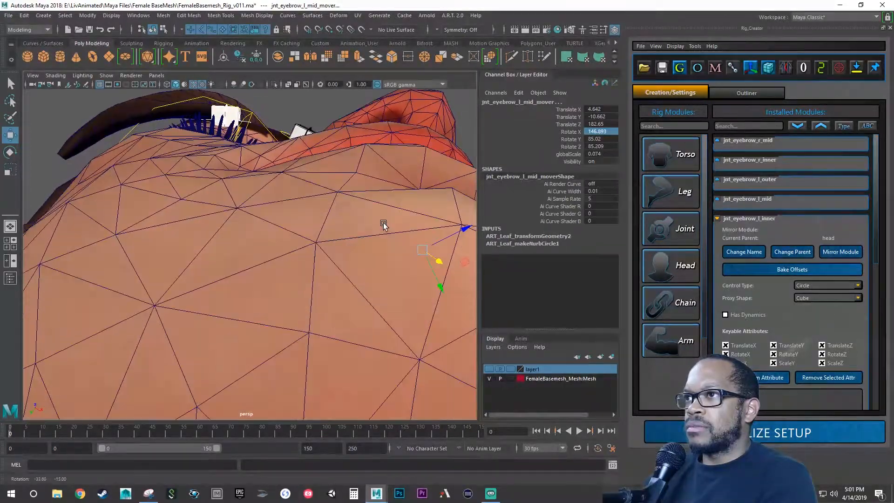
# - Compare the orientation of the left and right mid eyebrow movers from below and from the front
pyautogui.moveTo(384, 225)
pyautogui.keyDown('alt'); pyautogui.mouseDown(button='right')
pyautogui.moveTo(301, 214)
pyautogui.moveTo(389, 221)
pyautogui.mouseUp(button='right'); pyautogui.keyUp('alt')
pyautogui.keyDown('alt'); pyautogui.moveTo(388, 221); pyautogui.dragTo(387, 344, button='middle'); pyautogui.keyUp('alt')
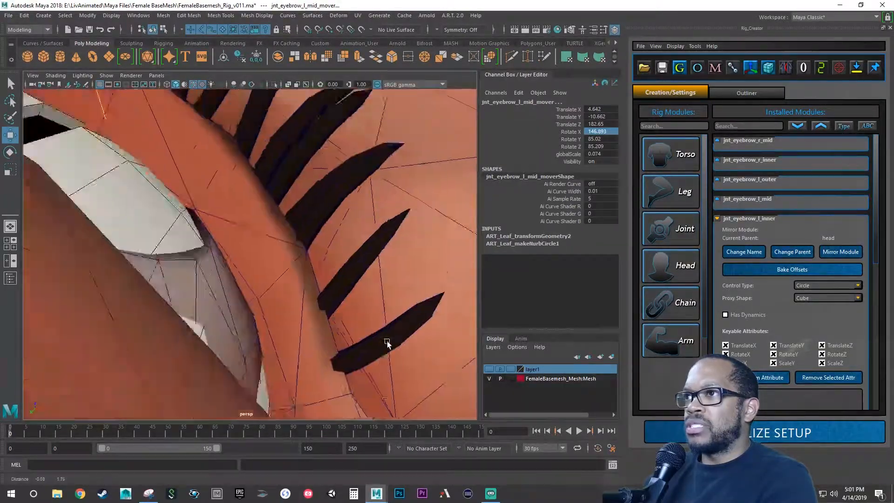
pyautogui.keyDown('alt'); pyautogui.moveTo(387, 344); pyautogui.dragTo(383, 357); pyautogui.keyUp('alt')
pyautogui.press('f')
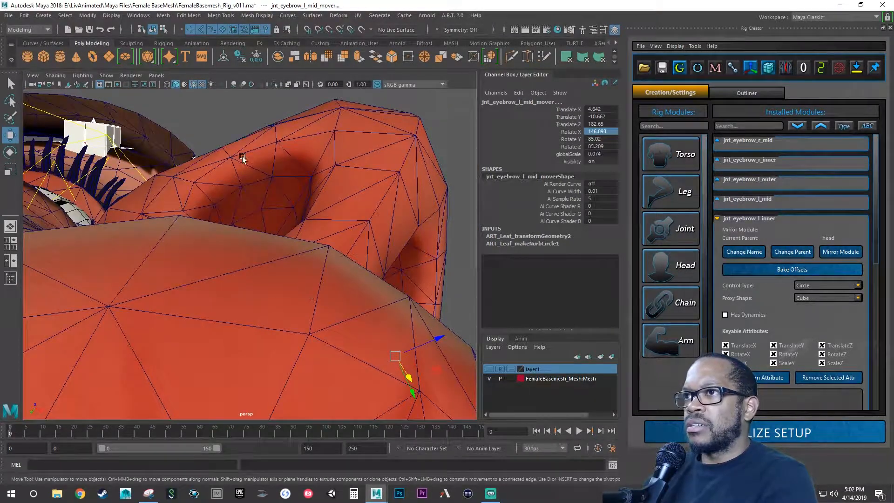
pyautogui.click(209, 116)
pyautogui.click(129, 148)
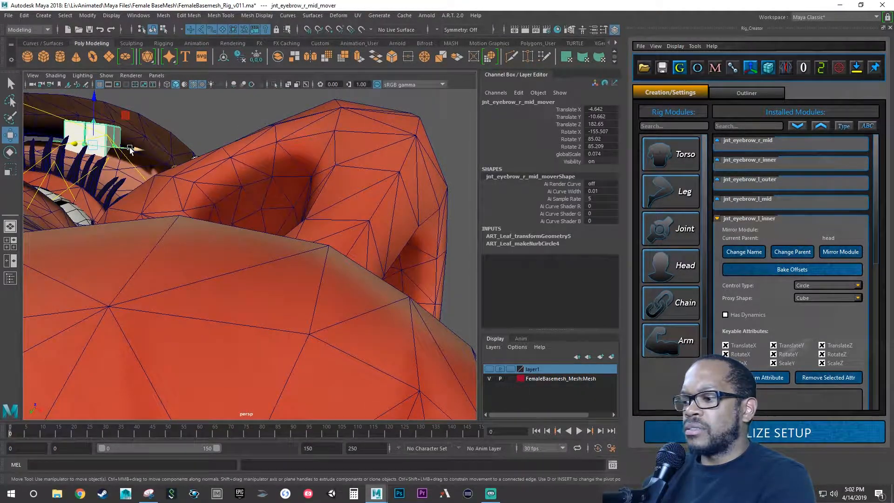
pyautogui.press('f')
pyautogui.keyDown('alt'); pyautogui.moveTo(256, 236); pyautogui.dragTo(261, 264); pyautogui.keyUp('alt')
pyautogui.scroll(-10, 261, 261)
pyautogui.click(330, 285)
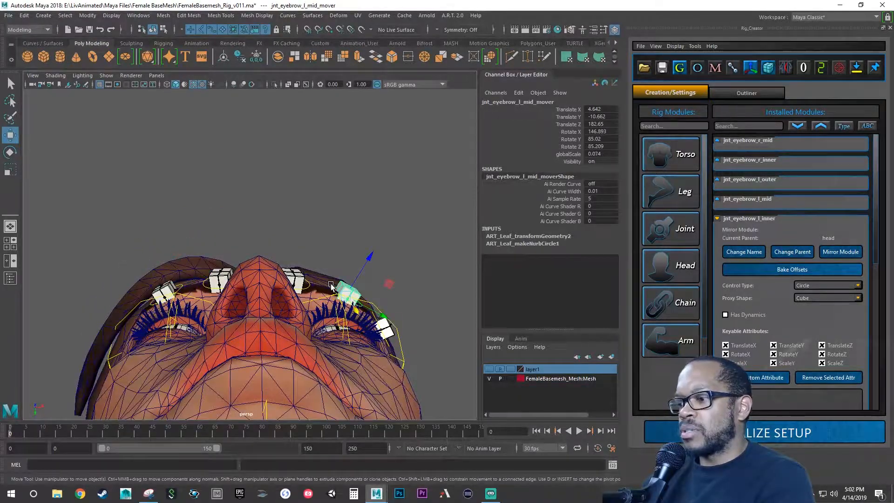
pyautogui.press('f')
pyautogui.keyDown('alt'); pyautogui.moveTo(330, 281); pyautogui.dragTo(349, 309); pyautogui.keyUp('alt')
pyautogui.keyDown('alt'); pyautogui.moveTo(350, 309); pyautogui.dragTo(221, 289, button='right'); pyautogui.keyUp('alt')
pyautogui.keyDown('alt'); pyautogui.moveTo(222, 289); pyautogui.dragTo(261, 323); pyautogui.keyUp('alt')
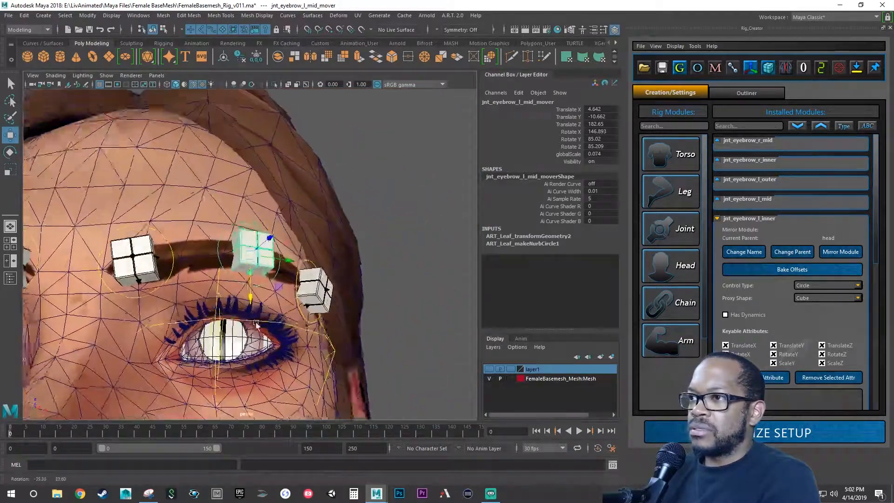
# - Save the rig scene
pyautogui.keyDown('alt'); pyautogui.moveTo(261, 324); pyautogui.dragTo(203, 322, button='right'); pyautogui.keyUp('alt')
pyautogui.keyDown('alt'); pyautogui.moveTo(203, 323); pyautogui.dragTo(247, 307, button='middle'); pyautogui.keyUp('alt')
pyautogui.keyDown('alt'); pyautogui.moveTo(238, 305); pyautogui.dragTo(250, 308); pyautogui.keyUp('alt')
pyautogui.hotkey('ctrl', 's')
pyautogui.press('q')
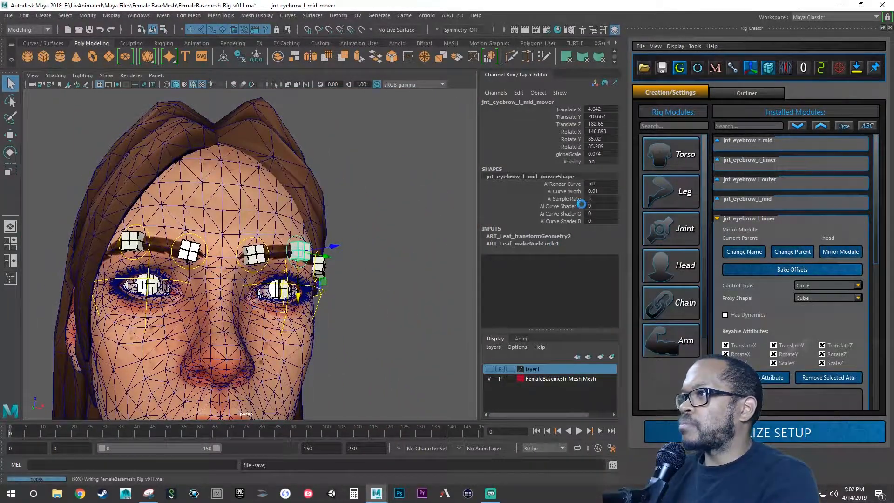
# - Add a joint module with the suffix eyebrow_r_outer, parented to the head bone
pyautogui.click(667, 228)
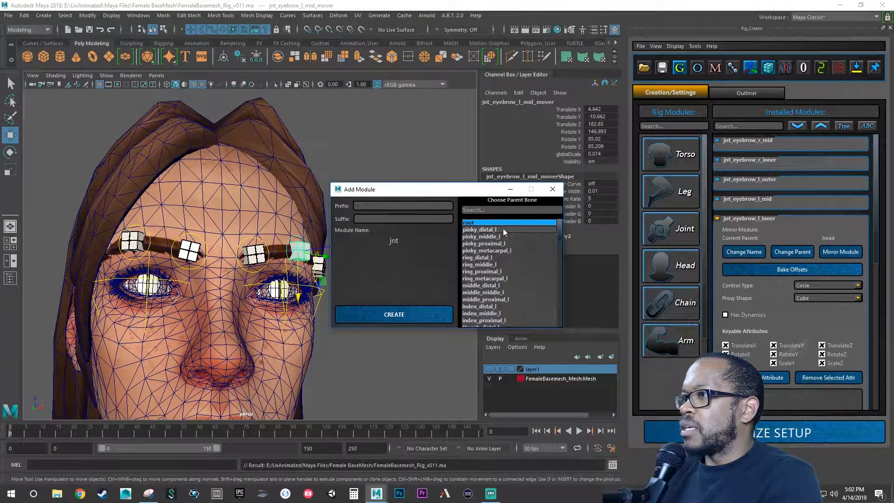
pyautogui.click(412, 219)
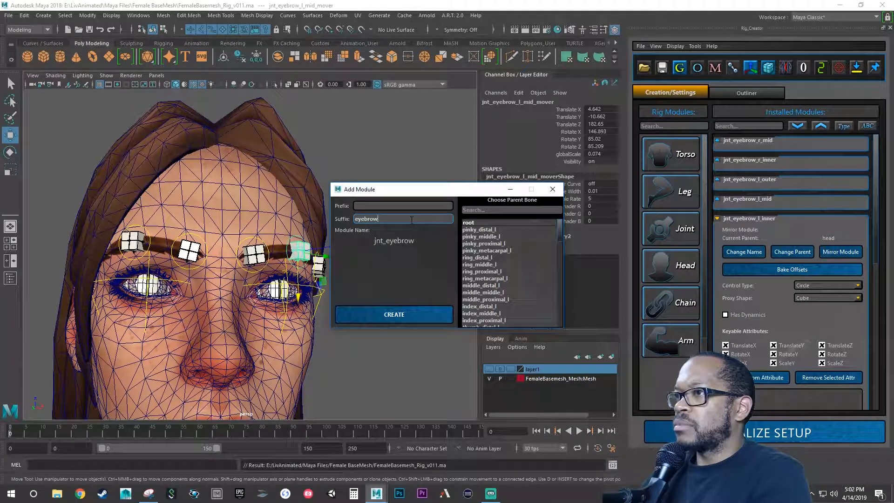
pyautogui.write('eyebrow_r_')
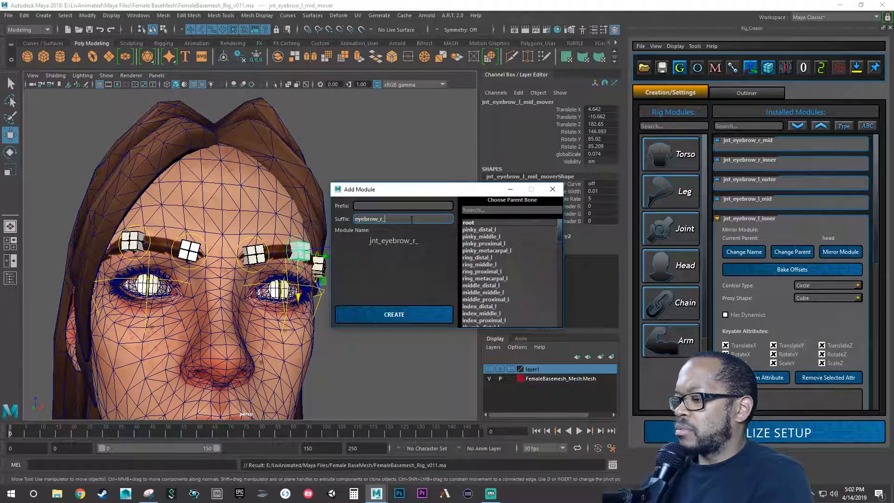
pyautogui.write('outer')
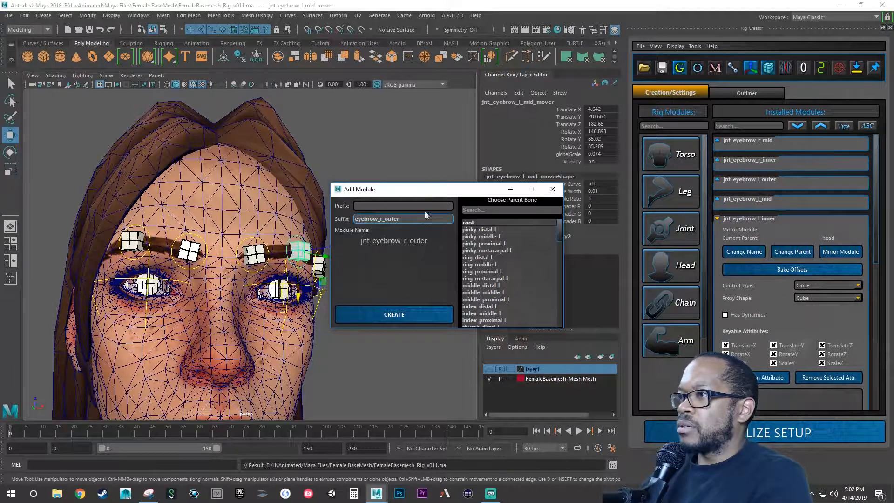
pyautogui.scroll(-10, 499, 262)
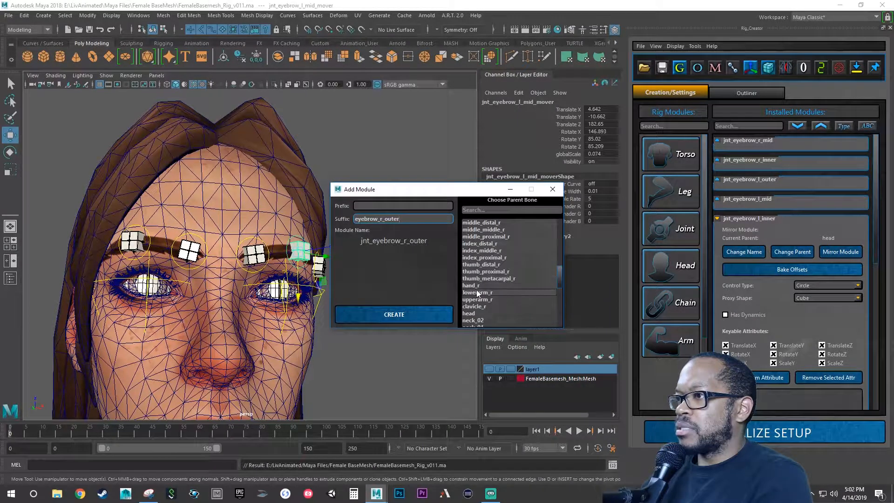
pyautogui.click(471, 313)
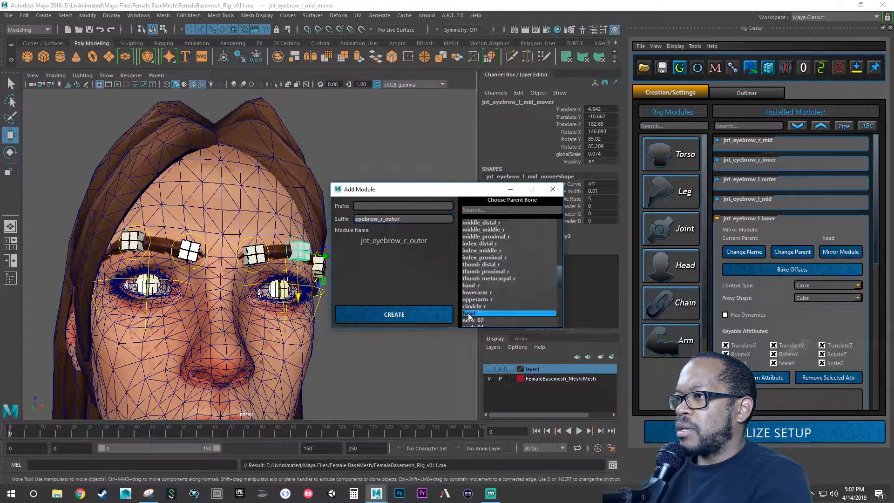
pyautogui.click(419, 315)
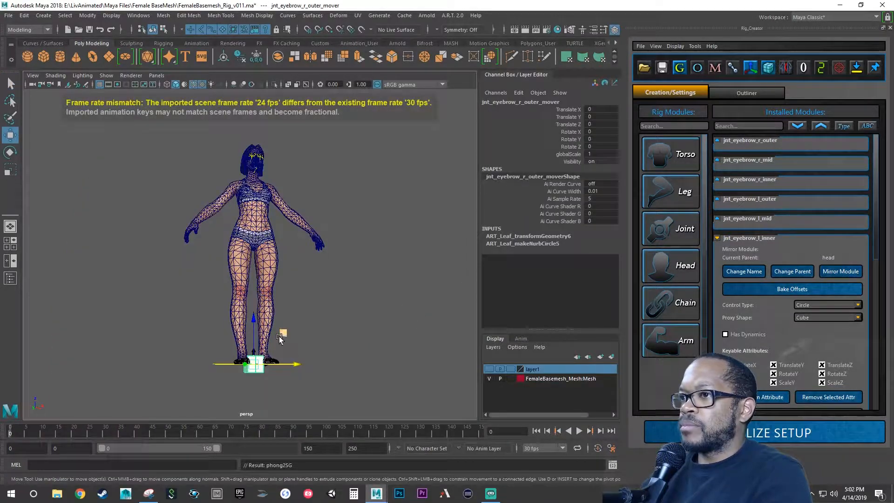
# - Move the new right outer eyebrow mover up beside the head, to about -30.7 in X and 174.6 in Z
pyautogui.moveTo(282, 334); pyautogui.dragTo(248, 141)
pyautogui.keyDown('alt'); pyautogui.moveTo(252, 143); pyautogui.dragTo(349, 294, button='right'); pyautogui.keyUp('alt')
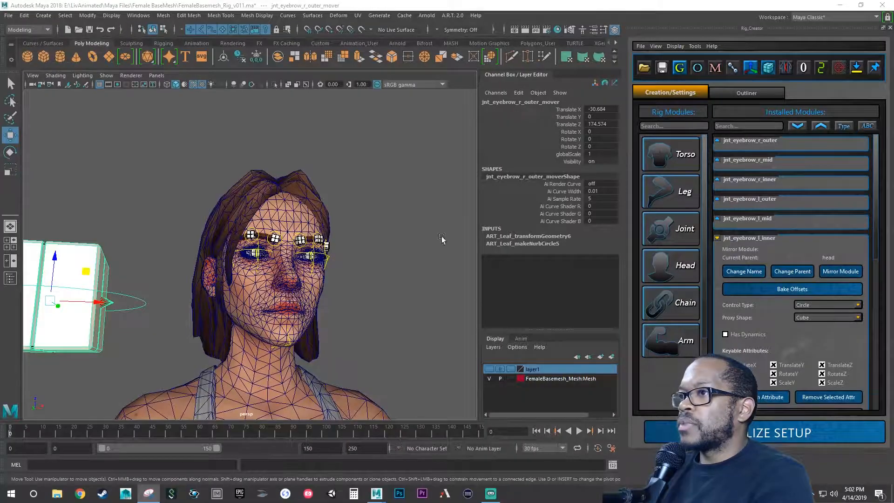
pyautogui.keyDown('alt'); pyautogui.moveTo(442, 237); pyautogui.dragTo(376, 252); pyautogui.keyUp('alt')
pyautogui.keyDown('alt'); pyautogui.moveTo(376, 251); pyautogui.dragTo(420, 230, button='right'); pyautogui.keyUp('alt')
pyautogui.keyDown('alt'); pyautogui.moveTo(420, 229); pyautogui.dragTo(440, 219); pyautogui.keyUp('alt')
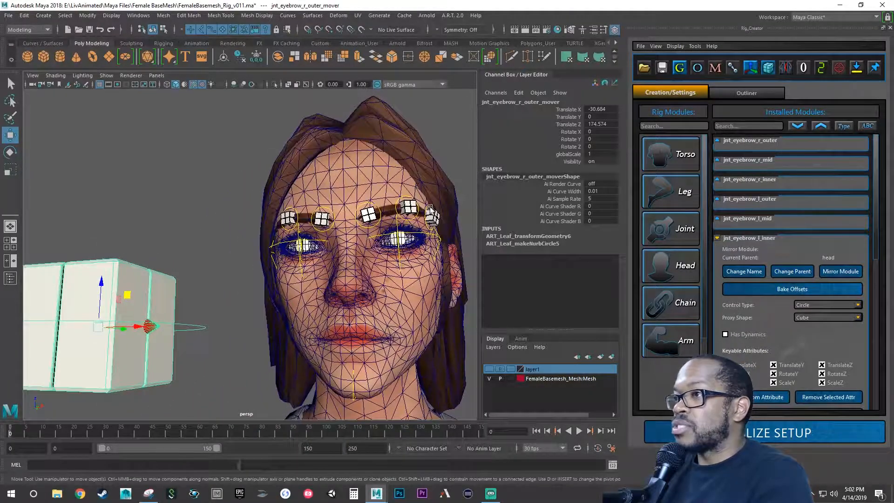
# - Select the left outer eyebrow mover and capture a snip of its transform values for reference
pyautogui.click(430, 211)
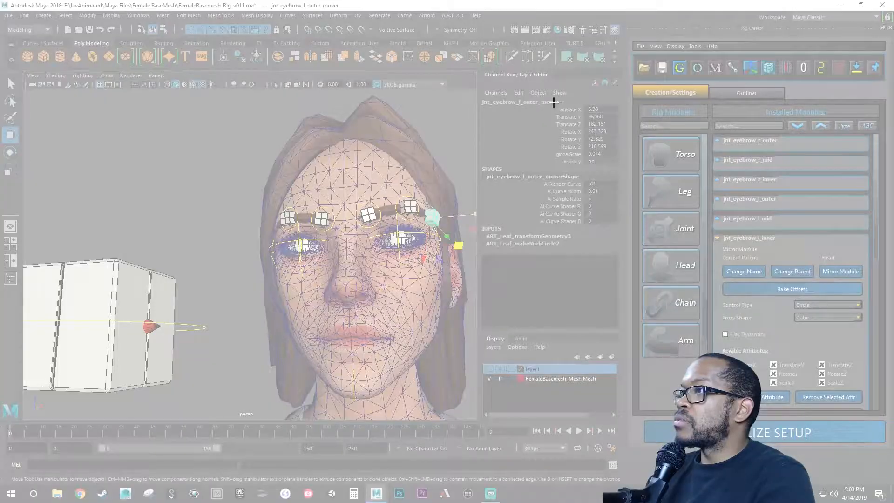
pyautogui.moveTo(553, 102); pyautogui.dragTo(621, 169)
pyautogui.moveTo(654, 26); pyautogui.dragTo(893, 53)
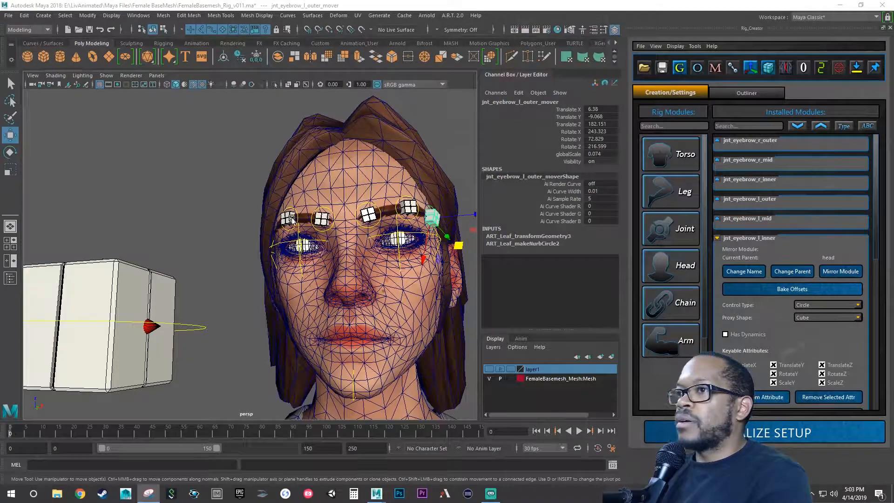
# - Set the right outer eyebrow mover's Translate X, Y and Z to 6.38, -9.068 and 182.151
pyautogui.click(208, 319)
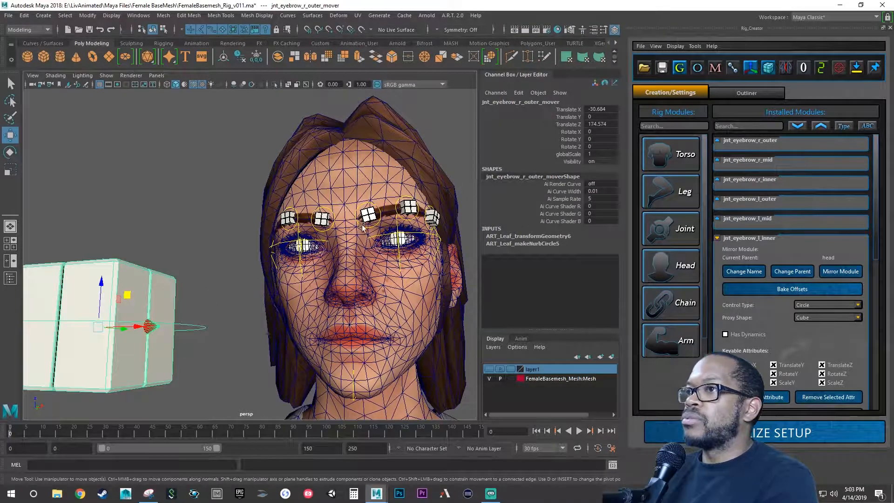
pyautogui.moveTo(362, 228)
pyautogui.keyDown('alt'); pyautogui.mouseDown()
pyautogui.moveTo(334, 269)
pyautogui.moveTo(343, 243)
pyautogui.moveTo(366, 241)
pyautogui.mouseUp(); pyautogui.keyUp('alt')
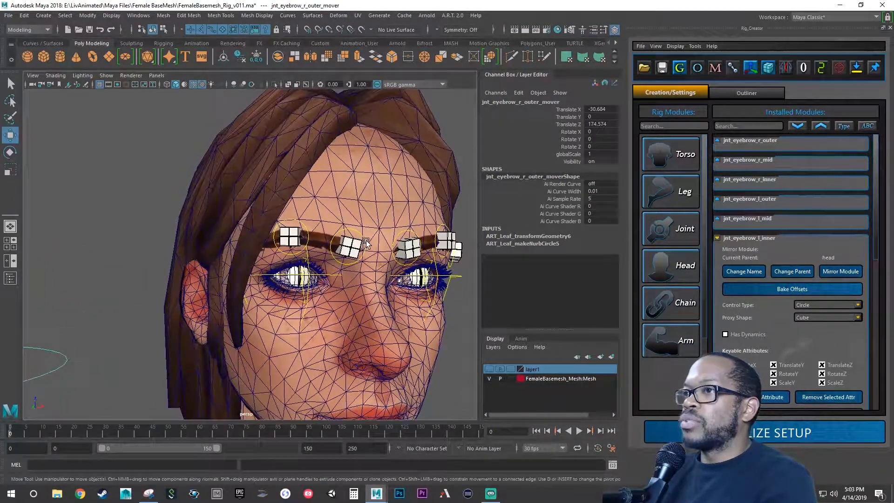
pyautogui.doubleClick(600, 109)
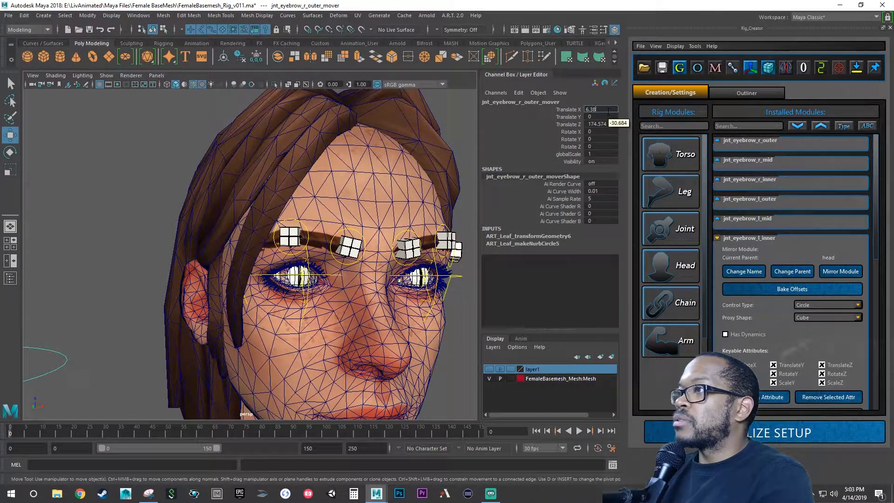
pyautogui.press('Tab')
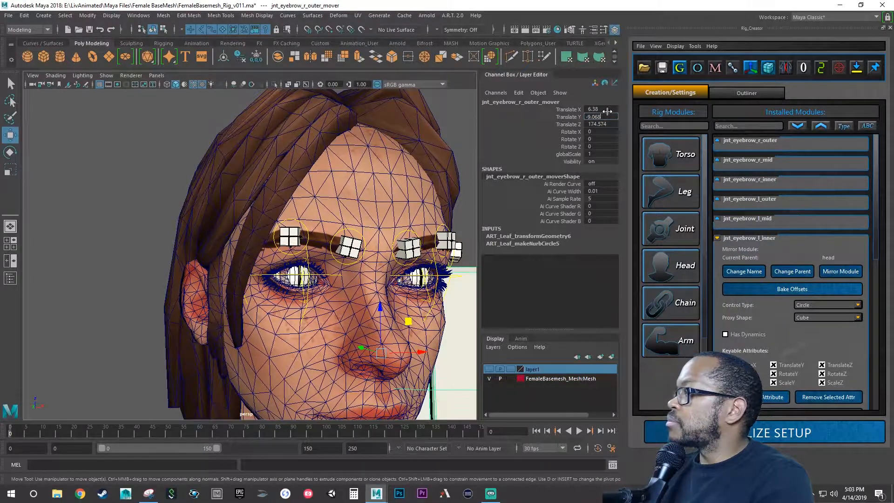
pyautogui.write('-9.068')
pyautogui.press('Tab')
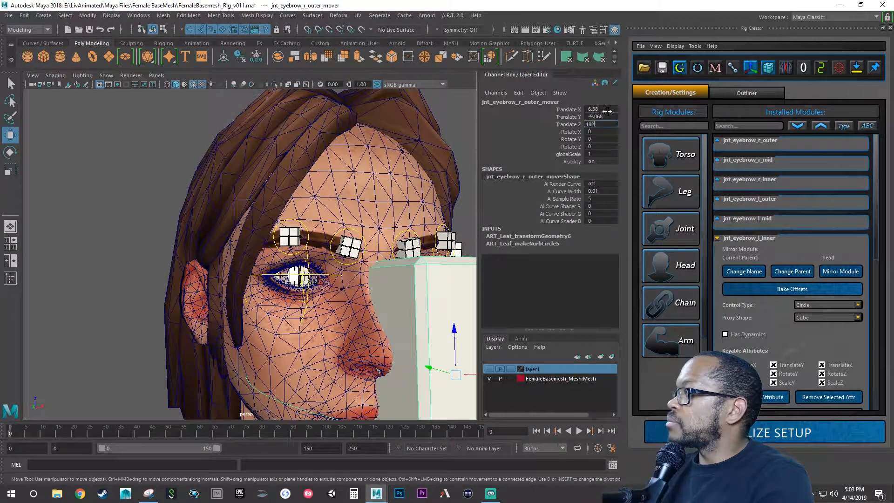
pyautogui.write('182.151')
pyautogui.press('Tab')
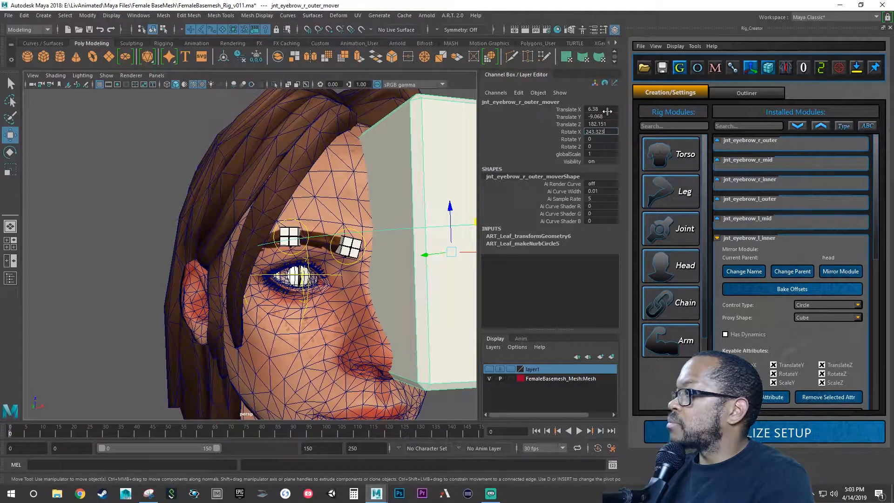
# - Set the right outer eyebrow mover's Rotate X, Y and Z to 243.323, 72.829 and 216.599, and its globalScale to 0.074
pyautogui.write('243.323')
pyautogui.press('Tab')
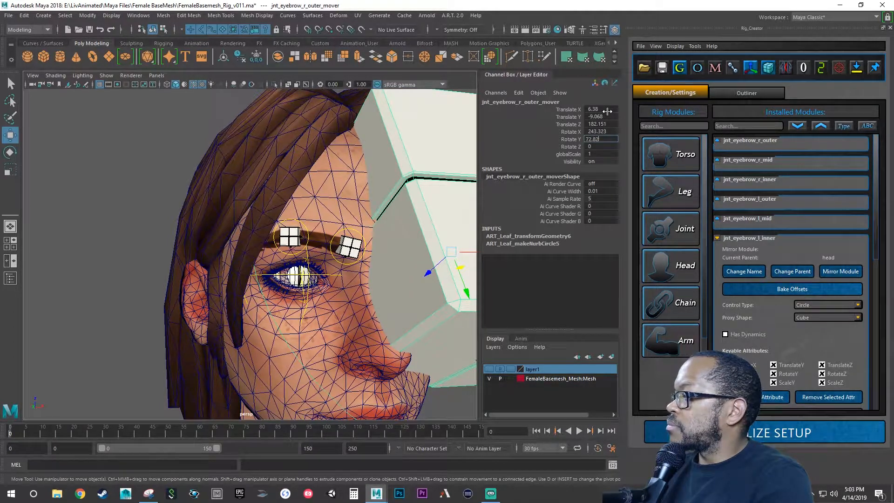
pyautogui.write('72.829')
pyautogui.press('Tab')
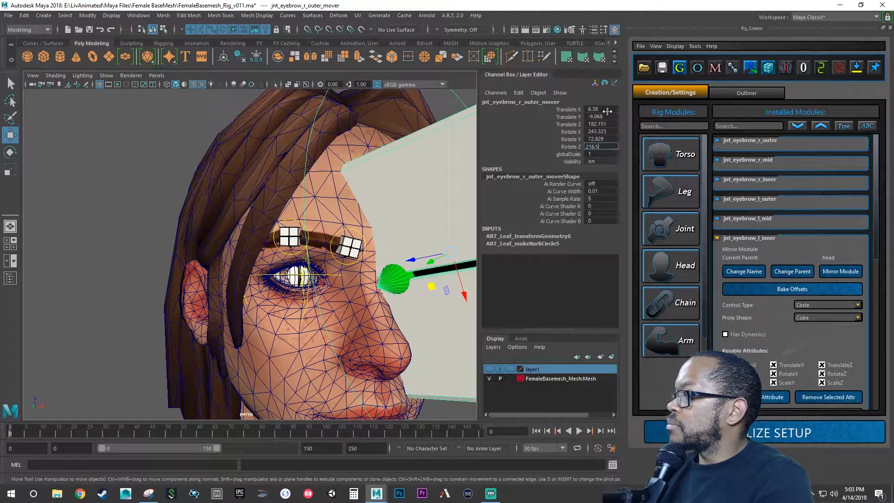
pyautogui.write('216.599')
pyautogui.press('Tab')
pyautogui.write('.07')
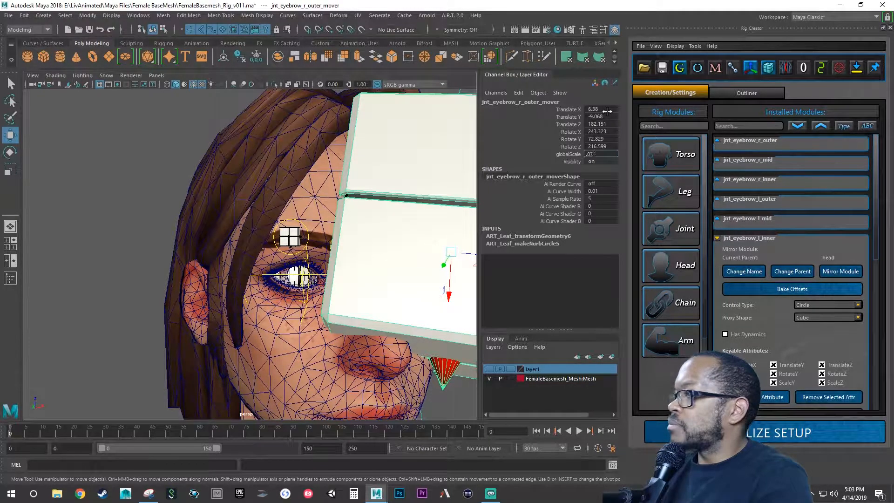
pyautogui.write('4')
pyautogui.press('Tab')
# - Mirror the right outer eyebrow mover's position across the face by setting its Translate X to -6.38
pyautogui.keyDown('alt'); pyautogui.moveTo(437, 223); pyautogui.dragTo(401, 234); pyautogui.keyUp('alt')
pyautogui.keyDown('alt'); pyautogui.moveTo(402, 234); pyautogui.dragTo(269, 229, button='middle'); pyautogui.keyUp('alt')
pyautogui.keyDown('alt'); pyautogui.moveTo(270, 230); pyautogui.dragTo(313, 232); pyautogui.keyUp('alt')
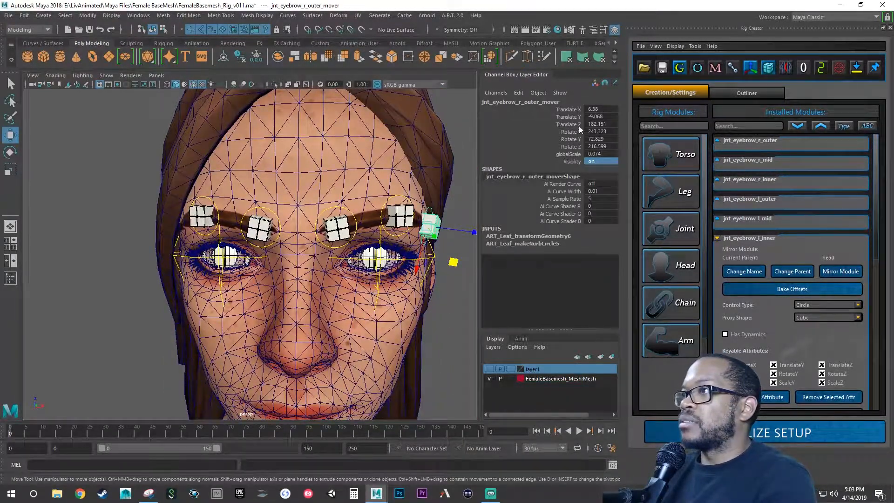
pyautogui.doubleClick(586, 109)
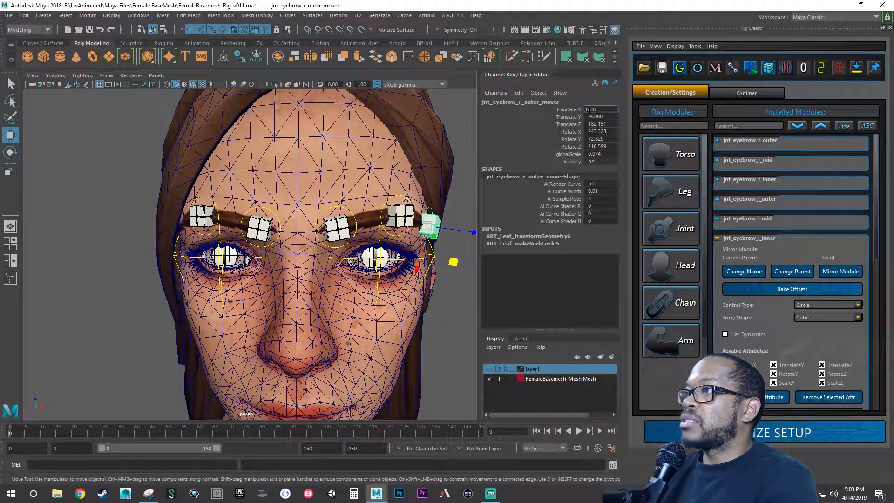
pyautogui.press('Return')
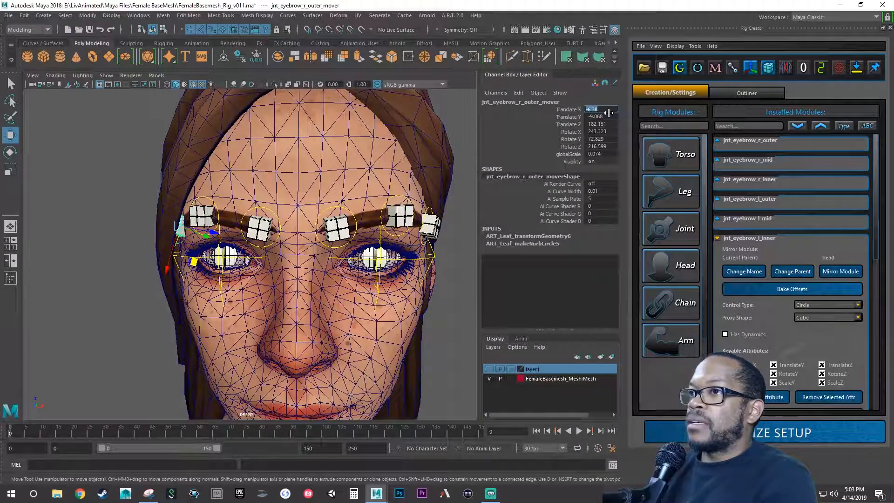
# - Set the right outer eyebrow mover's Rotate X to -243.323
pyautogui.keyDown('alt'); pyautogui.moveTo(296, 155); pyautogui.dragTo(370, 155); pyautogui.keyUp('alt')
pyautogui.keyDown('alt'); pyautogui.moveTo(263, 163); pyautogui.dragTo(413, 190); pyautogui.keyUp('alt')
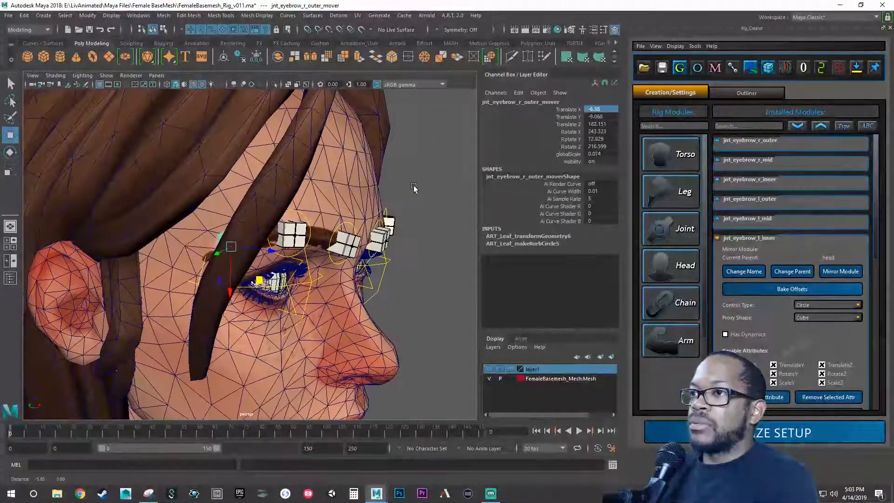
pyautogui.scroll(3, 281, 195)
pyautogui.keyDown('alt'); pyautogui.moveTo(280, 195); pyautogui.dragTo(278, 215); pyautogui.keyUp('alt')
pyautogui.press('e')
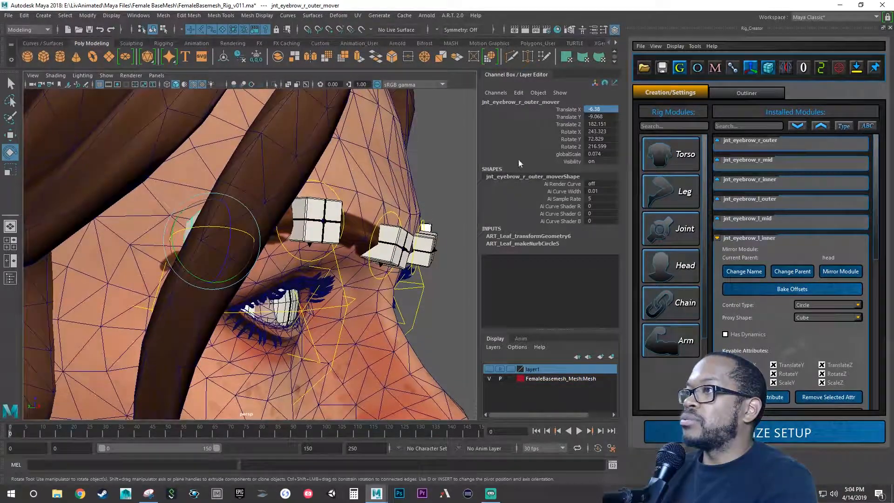
pyautogui.doubleClick(591, 132)
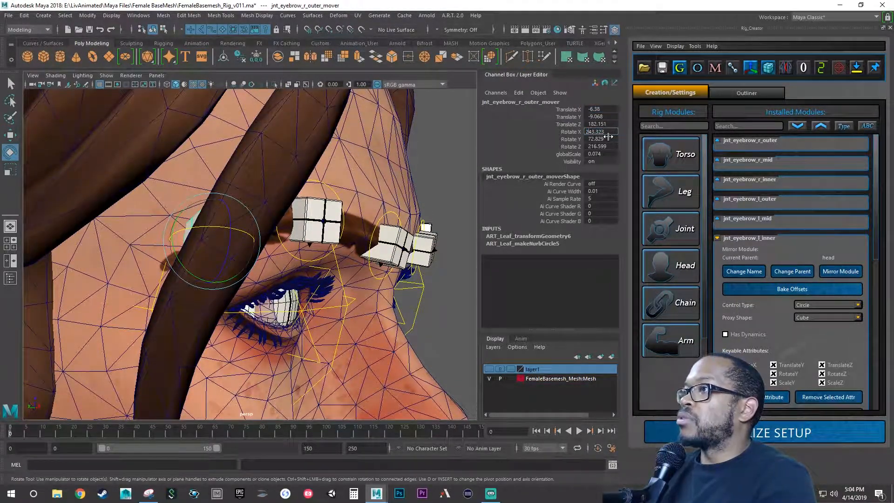
pyautogui.press('Return')
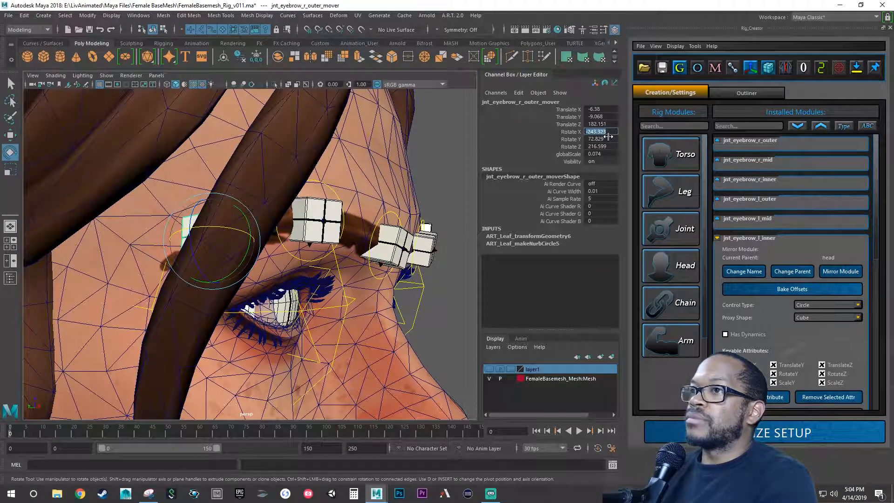
# - Examine the right outer eyebrow mover's orientation against the face surface and compare it with the movers on the left brow
pyautogui.keyDown('alt'); pyautogui.moveTo(264, 258); pyautogui.dragTo(247, 189); pyautogui.keyUp('alt')
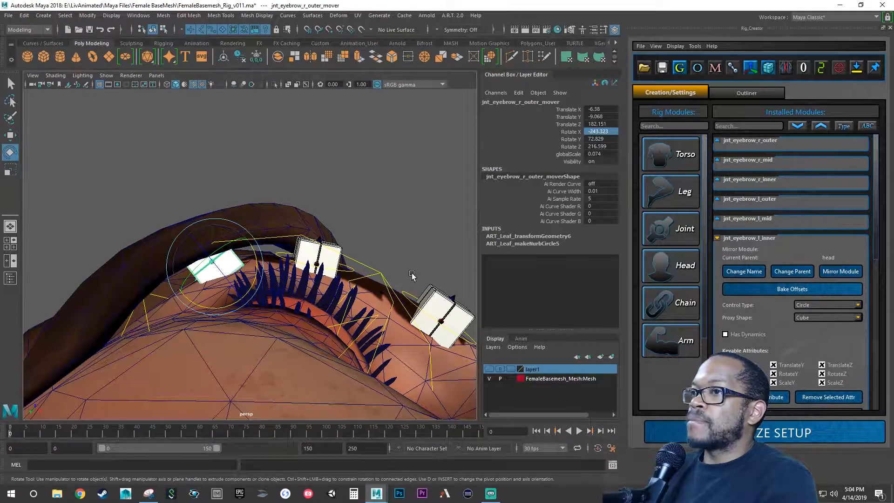
pyautogui.keyDown('alt'); pyautogui.moveTo(412, 275); pyautogui.dragTo(380, 266, button='right'); pyautogui.keyUp('alt')
pyautogui.keyDown('alt'); pyautogui.moveTo(434, 288); pyautogui.dragTo(379, 287, button='middle'); pyautogui.keyUp('alt')
pyautogui.keyDown('alt'); pyautogui.moveTo(393, 294); pyautogui.dragTo(373, 300); pyautogui.keyUp('alt')
pyautogui.keyDown('alt'); pyautogui.moveTo(378, 308); pyautogui.dragTo(313, 309, button='middle'); pyautogui.keyUp('alt')
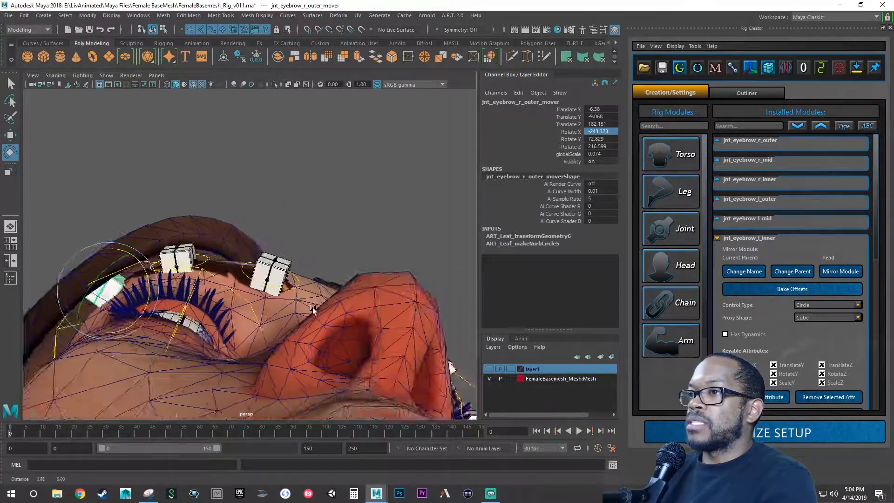
pyautogui.moveTo(313, 309)
pyautogui.keyDown('alt'); pyautogui.mouseDown()
pyautogui.moveTo(322, 331)
pyautogui.moveTo(315, 311)
pyautogui.mouseUp(); pyautogui.keyUp('alt')
pyautogui.keyDown('alt'); pyautogui.moveTo(314, 312); pyautogui.dragTo(577, 309, button='middle'); pyautogui.keyUp('alt')
pyautogui.keyDown('alt'); pyautogui.moveTo(466, 322); pyautogui.dragTo(326, 321); pyautogui.keyUp('alt')
pyautogui.keyDown('alt'); pyautogui.moveTo(298, 320); pyautogui.dragTo(333, 212, button='middle'); pyautogui.keyUp('alt')
pyautogui.keyDown('alt'); pyautogui.moveTo(333, 212); pyautogui.dragTo(377, 222, button='right'); pyautogui.keyUp('alt')
# - Rotate the right outer eyebrow mover to follow the brow surface, at about -274.714, 72.971 and 291.187 in X, Y and Z
pyautogui.press('f')
pyautogui.keyDown('alt'); pyautogui.moveTo(244, 269); pyautogui.dragTo(381, 317); pyautogui.keyUp('alt')
pyautogui.moveTo(290, 238); pyautogui.dragTo(282, 241)
pyautogui.moveTo(281, 241)
pyautogui.keyDown('alt'); pyautogui.mouseDown()
pyautogui.moveTo(261, 265)
pyautogui.moveTo(266, 279)
pyautogui.moveTo(306, 242)
pyautogui.moveTo(297, 232)
pyautogui.moveTo(295, 251)
pyautogui.moveTo(264, 219)
pyautogui.moveTo(280, 235)
pyautogui.moveTo(319, 243)
pyautogui.moveTo(259, 254)
pyautogui.moveTo(274, 244)
pyautogui.mouseUp(); pyautogui.keyUp('alt')
pyautogui.keyDown('alt'); pyautogui.moveTo(312, 259); pyautogui.dragTo(360, 287); pyautogui.keyUp('alt')
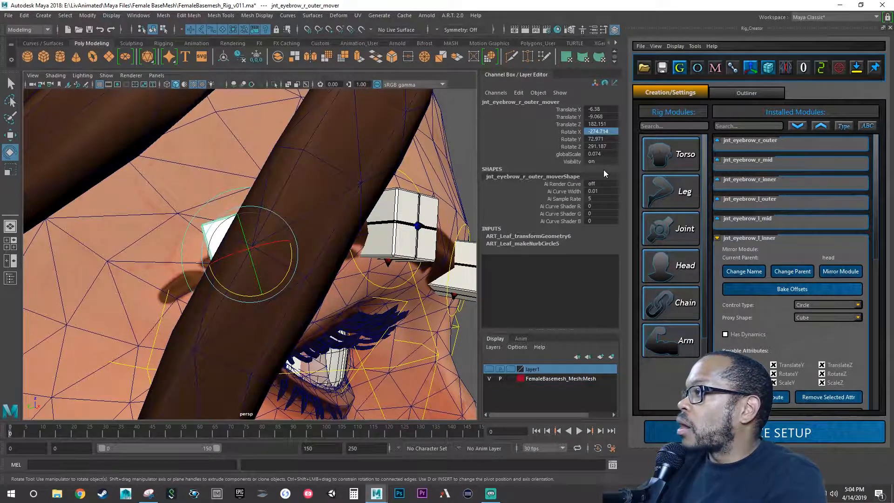
# - Set the right outer eyebrow mover's Rotate Y to 72.829
pyautogui.click(611, 140)
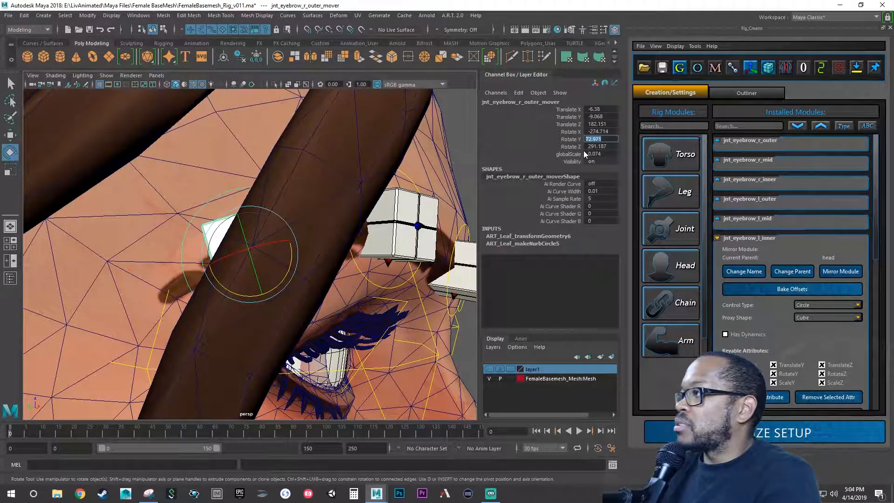
pyautogui.write('7')
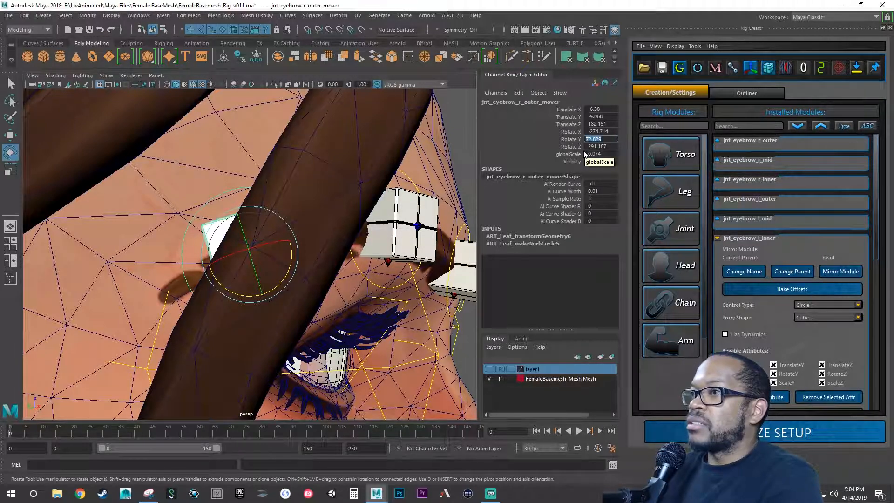
pyautogui.keyDown('alt'); pyautogui.moveTo(276, 193); pyautogui.dragTo(302, 195); pyautogui.keyUp('alt')
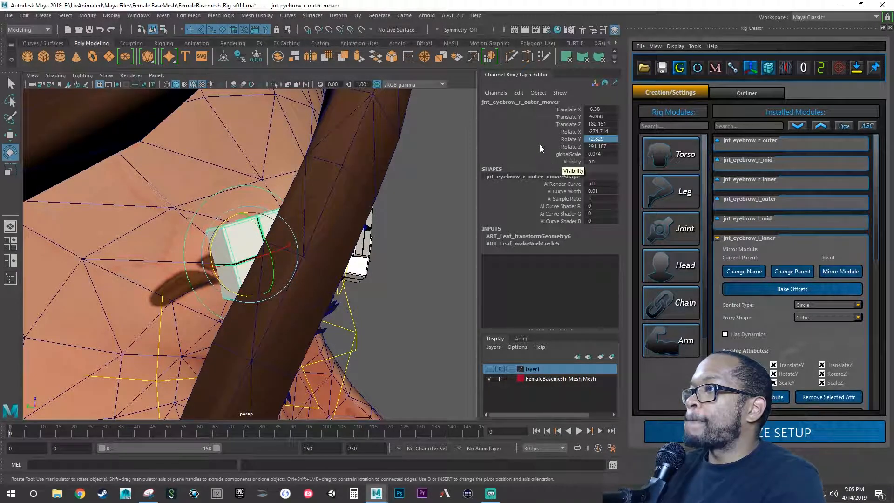
pyautogui.keyDown('alt'); pyautogui.moveTo(303, 212); pyautogui.dragTo(149, 192); pyautogui.keyUp('alt')
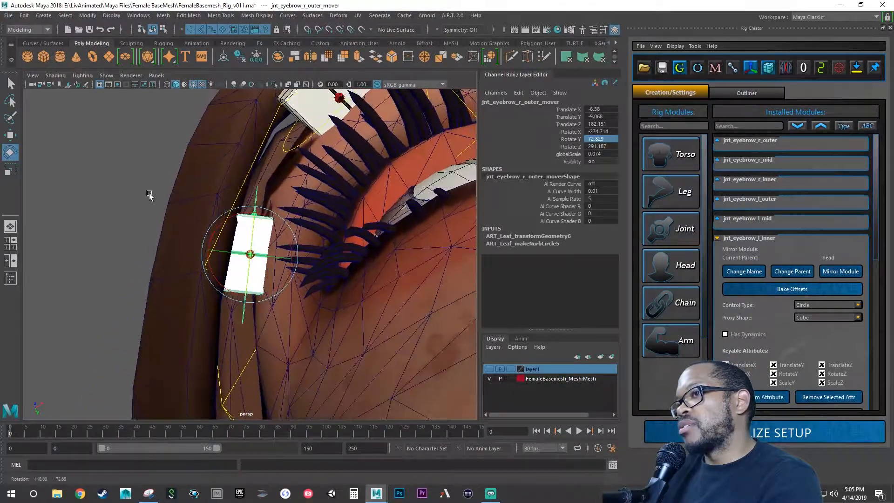
# - Move the right outer eyebrow mover slightly in its depth direction, to about -6.31, -9.034 and 182.149
pyautogui.keyDown('alt'); pyautogui.moveTo(302, 249); pyautogui.dragTo(89, 304, button='right'); pyautogui.keyUp('alt')
pyautogui.keyDown('alt'); pyautogui.moveTo(149, 291); pyautogui.dragTo(156, 335, button='middle'); pyautogui.keyUp('alt')
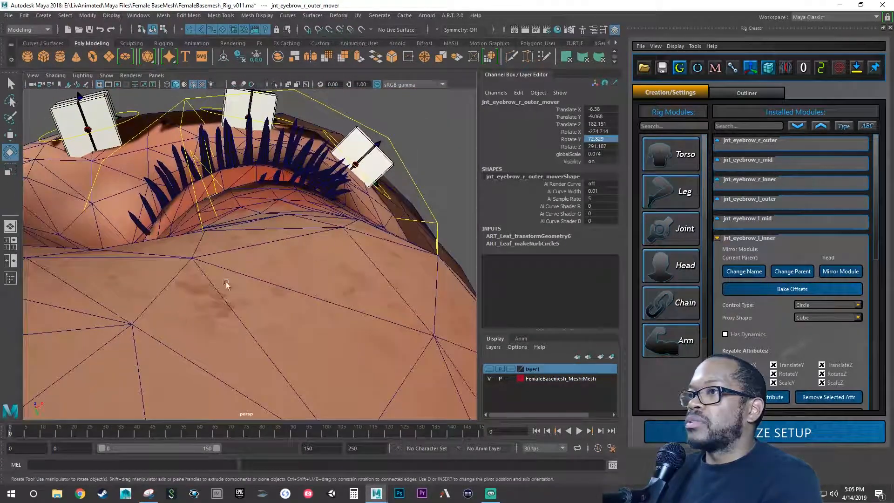
pyautogui.click(381, 192)
pyautogui.press('f')
pyautogui.keyDown('alt'); pyautogui.moveTo(309, 248); pyautogui.dragTo(256, 263); pyautogui.keyUp('alt')
pyautogui.click(318, 230)
pyautogui.press('w')
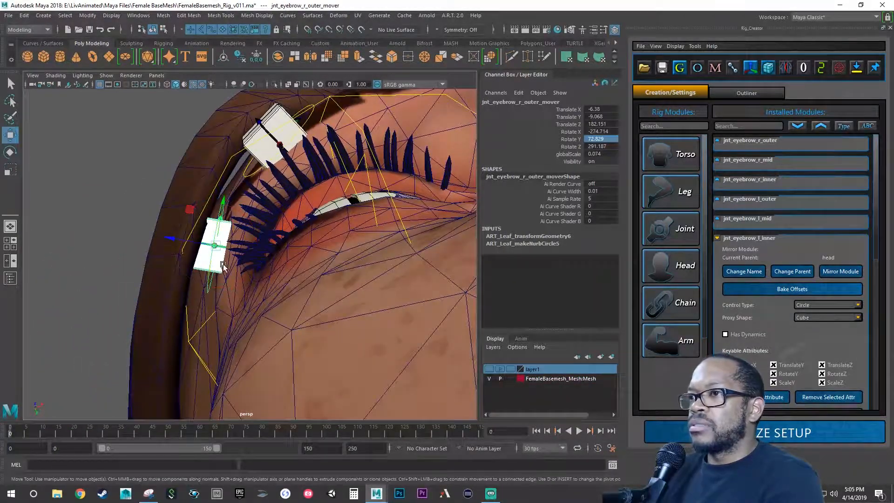
pyautogui.moveTo(171, 243); pyautogui.dragTo(384, 282)
# - Rotate the right outer eyebrow mover to about -254.575, 72.229 and 312.278, and save the scene
pyautogui.press('e')
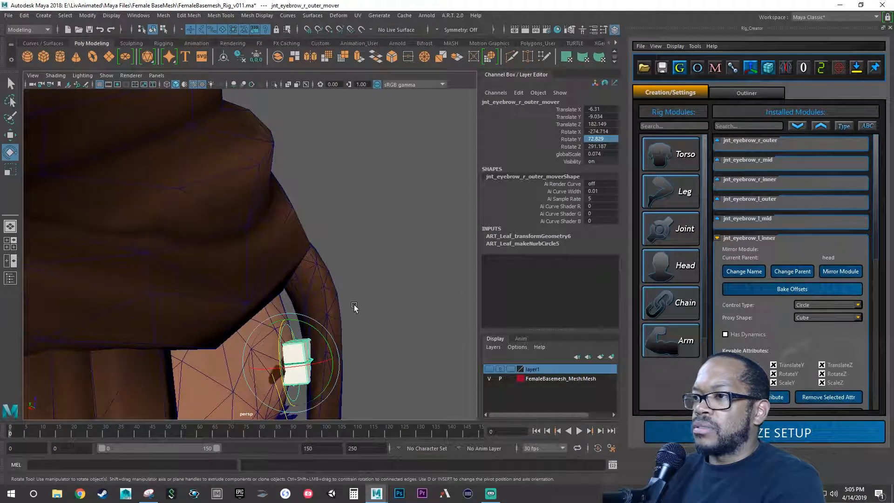
pyautogui.moveTo(326, 336); pyautogui.dragTo(215, 303)
pyautogui.scroll(-10, 174, 334)
pyautogui.hotkey('ctrl', 's')
pyautogui.press('q')
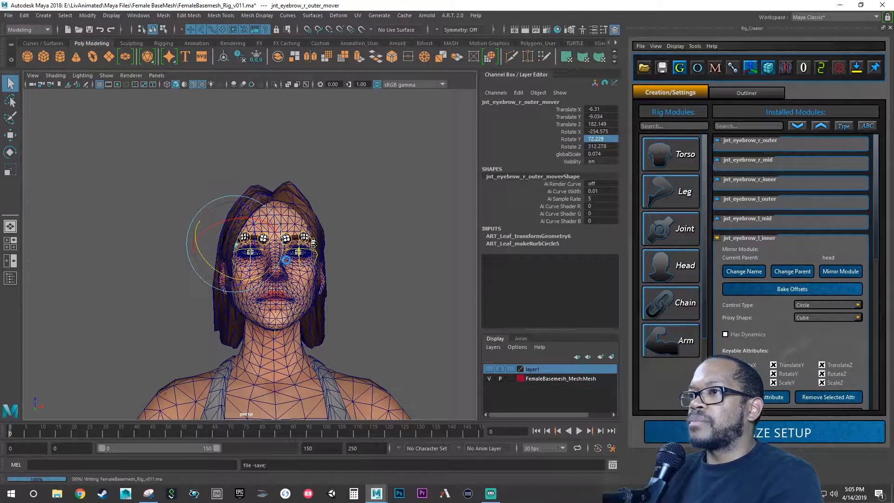
# - Try to move the left outer eyebrow mover slightly, and undo the move
pyautogui.press('e')
pyautogui.keyDown('alt'); pyautogui.moveTo(264, 242); pyautogui.dragTo(369, 269, button='right'); pyautogui.keyUp('alt')
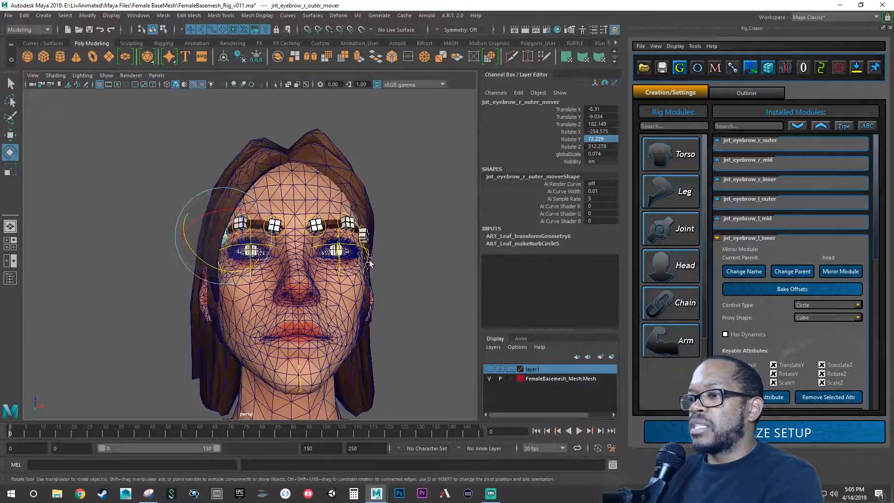
pyautogui.press('w')
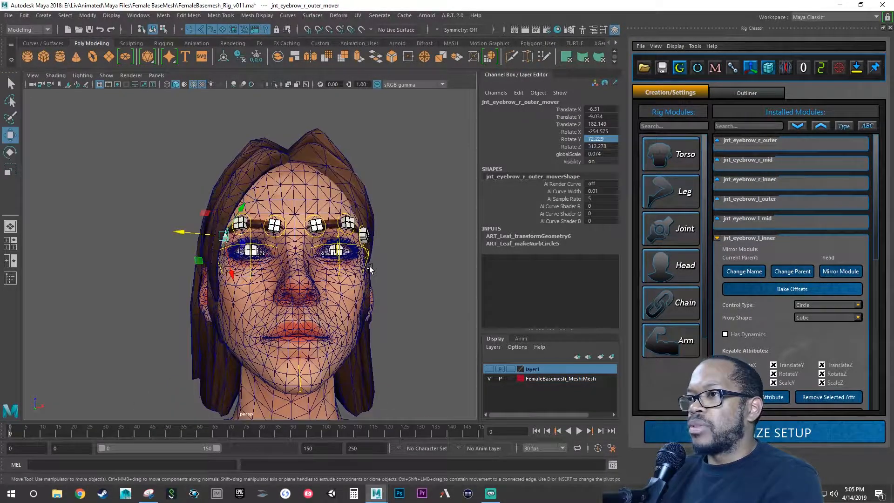
pyautogui.click(362, 227)
pyautogui.moveTo(363, 259); pyautogui.dragTo(353, 260)
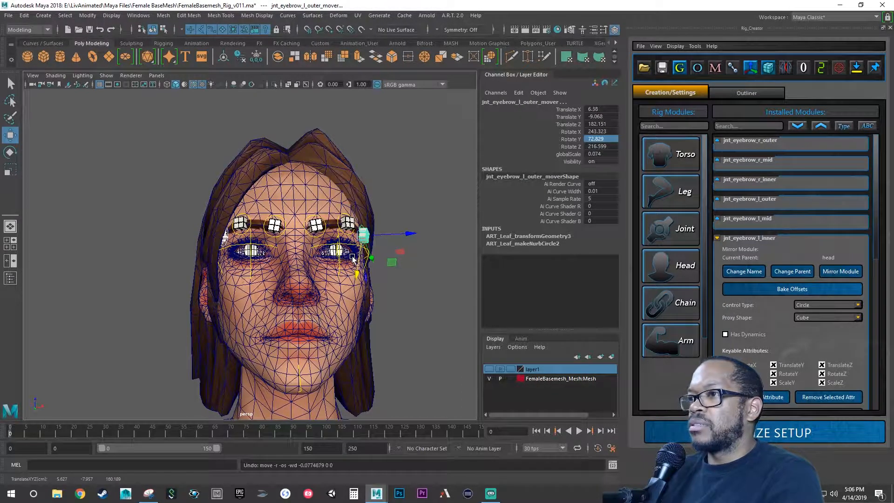
# - Deselect the left outer eyebrow mover and save the rig scene
pyautogui.keyDown('alt'); pyautogui.moveTo(383, 292); pyautogui.dragTo(392, 293); pyautogui.keyUp('alt')
pyautogui.click(403, 285)
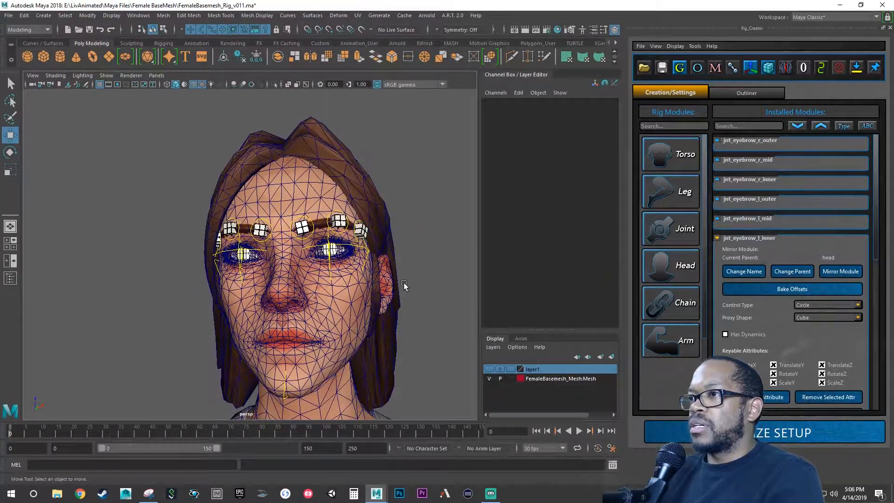
pyautogui.press('q')
pyautogui.hotkey('ctrl', 's')
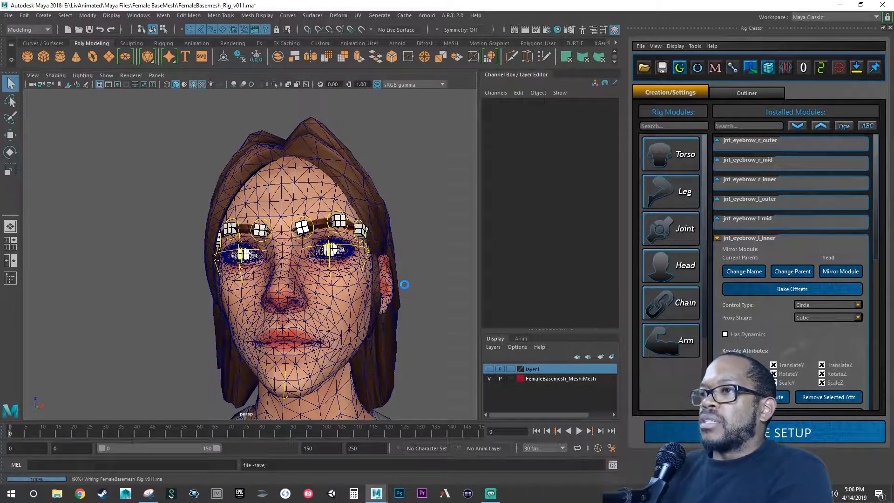